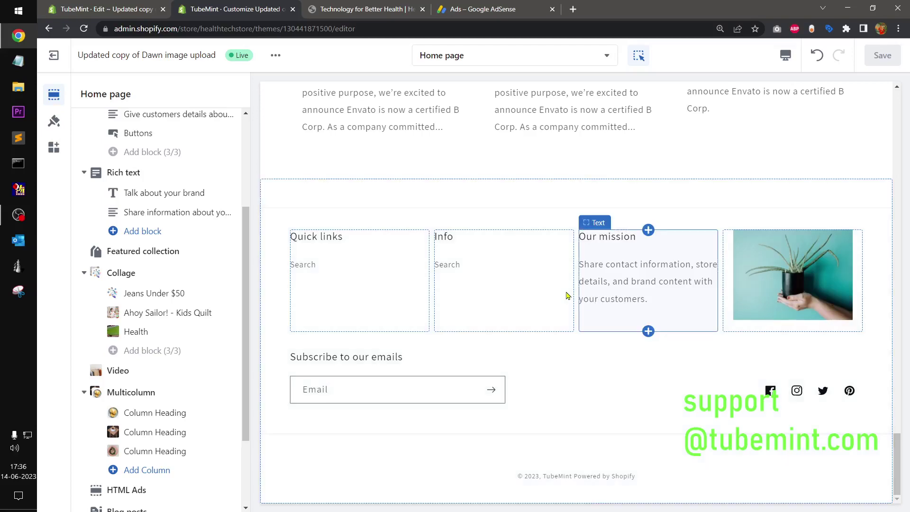
pyautogui.scroll(15, 566, 296)
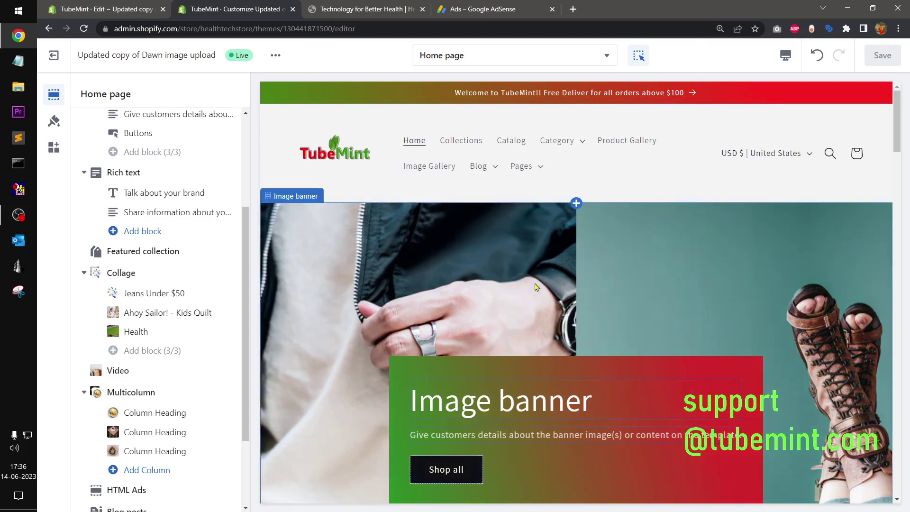
pyautogui.scroll(-10, 535, 287)
pyautogui.scroll(-5, 536, 287)
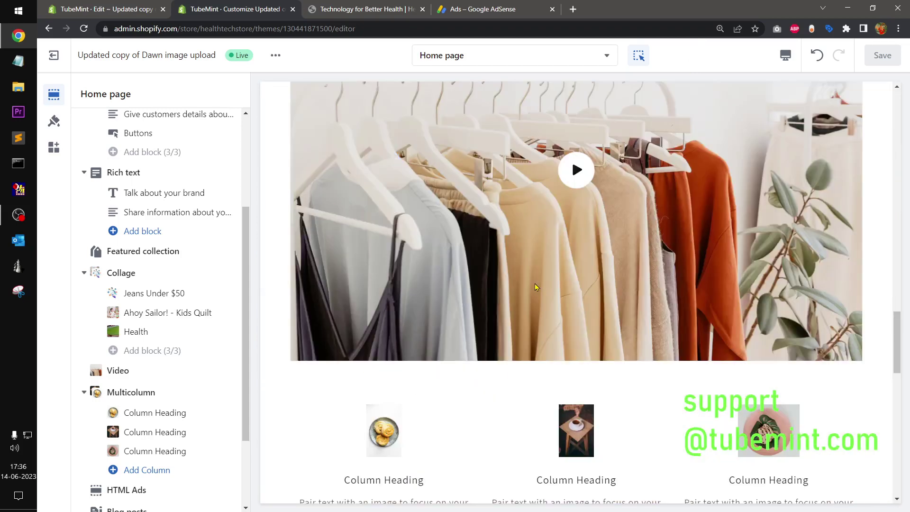
pyautogui.scroll(-5, 536, 287)
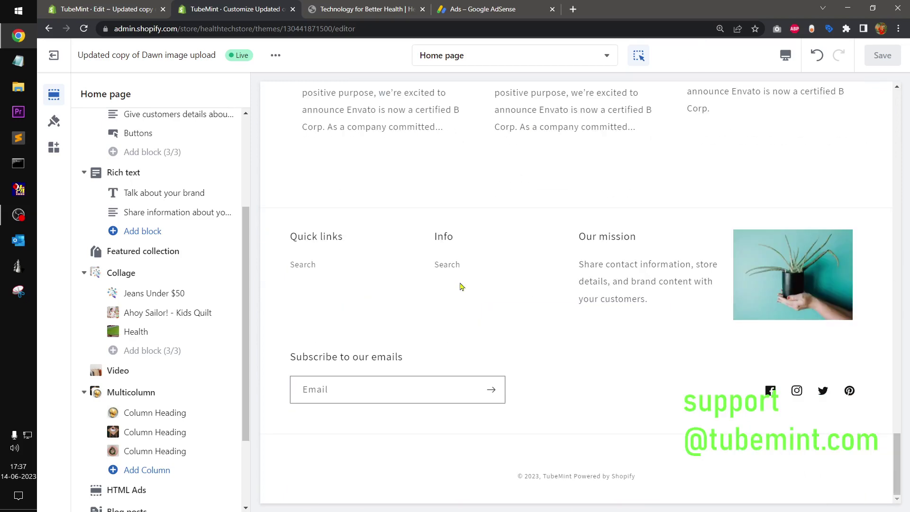
pyautogui.moveTo(246, 309); pyautogui.dragTo(249, 193)
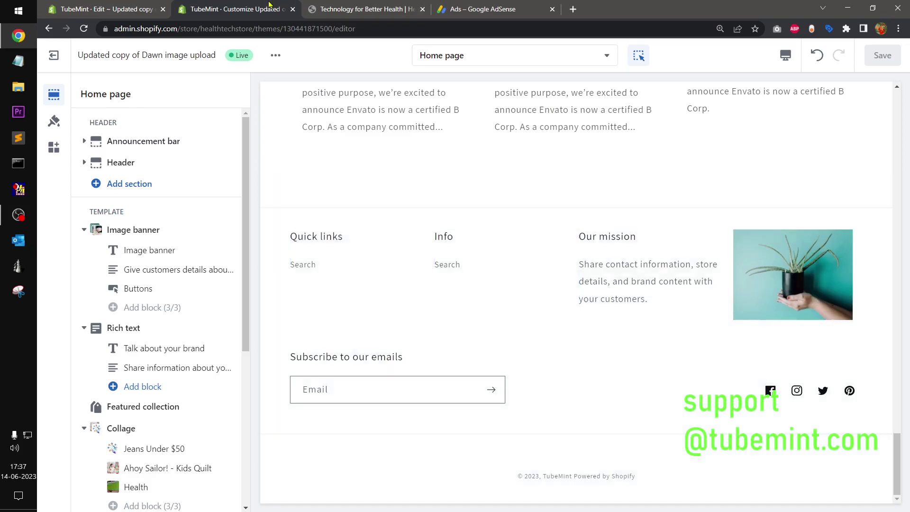
# Open the live store preview and briefly check the generated AdSense ad unit code
pyautogui.click(135, 5)
pyautogui.click(861, 56)
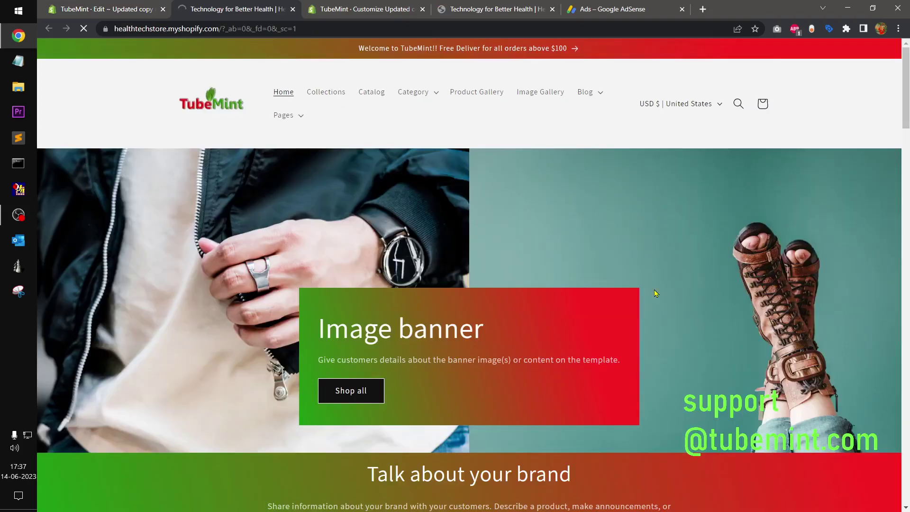
pyautogui.scroll(-10, 655, 293)
pyautogui.scroll(-6, 655, 292)
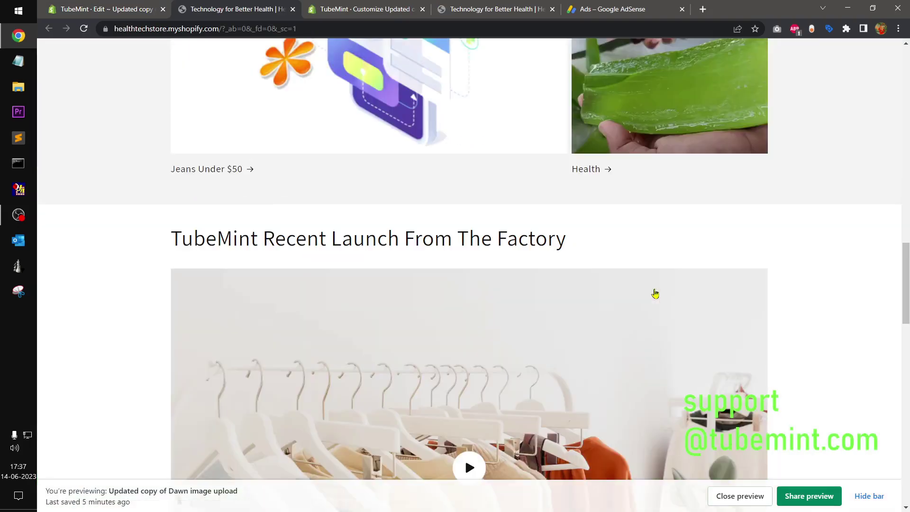
pyautogui.click(565, 7)
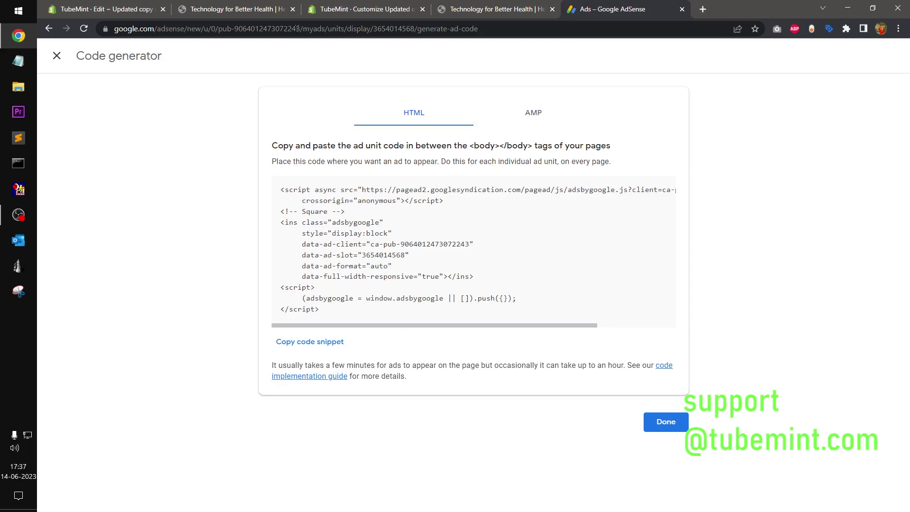
pyautogui.click(272, 10)
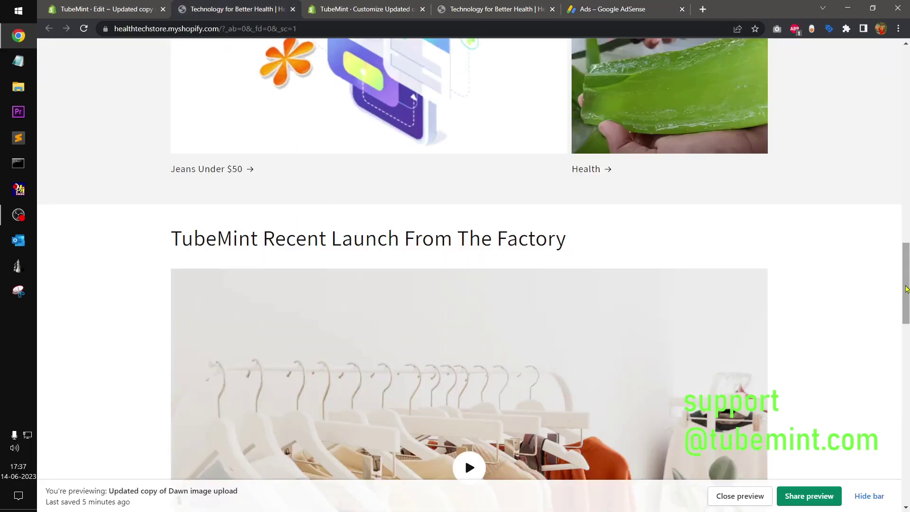
pyautogui.moveTo(907, 291); pyautogui.dragTo(906, 418)
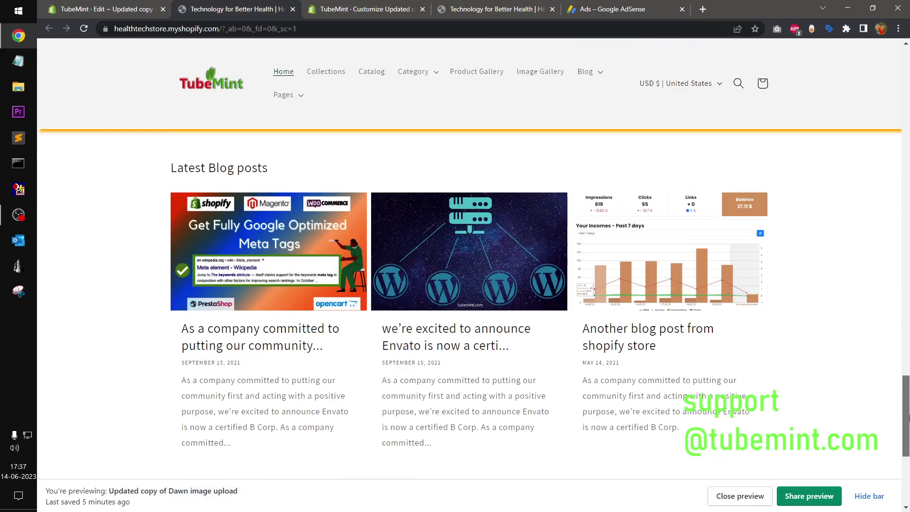
pyautogui.scroll(1, 403, 301)
pyautogui.scroll(1, 403, 301)
# Open the Envato blog post and find its ad placeholder text above the footer
pyautogui.tripleClick(427, 261)
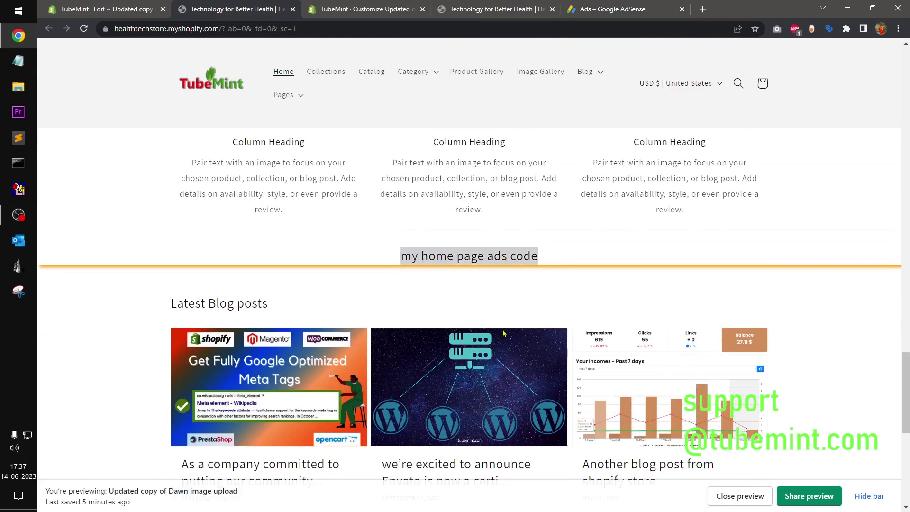
pyautogui.click(401, 470)
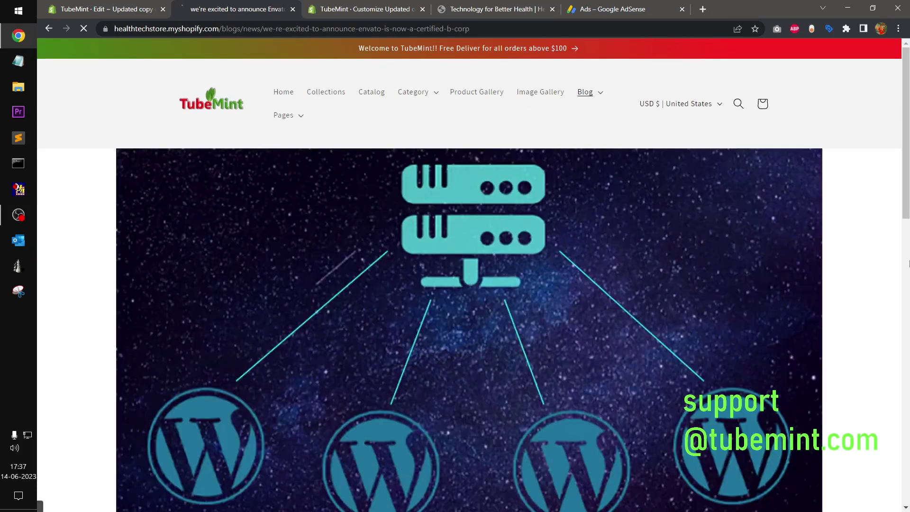
pyautogui.moveTo(906, 211); pyautogui.dragTo(907, 357)
pyautogui.scroll(-4, 485, 388)
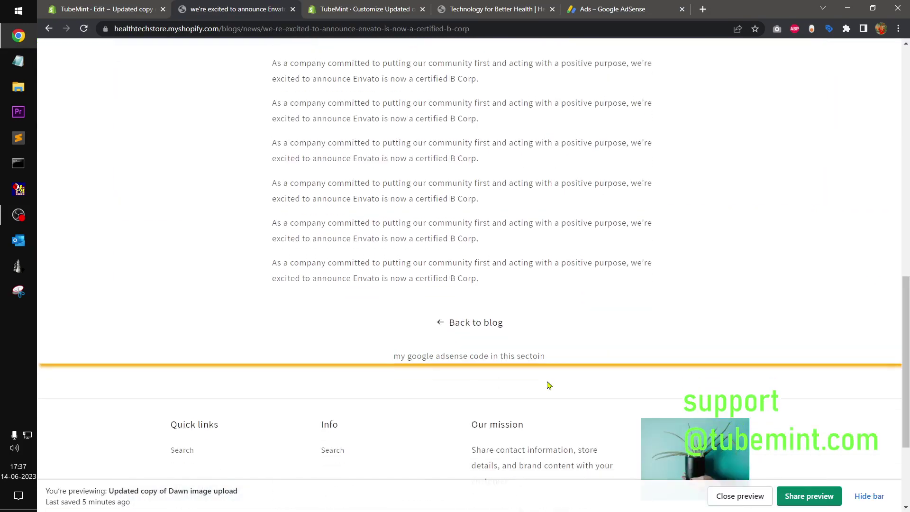
pyautogui.moveTo(375, 358); pyautogui.dragTo(598, 360)
pyautogui.click(725, 388)
pyautogui.click(906, 361)
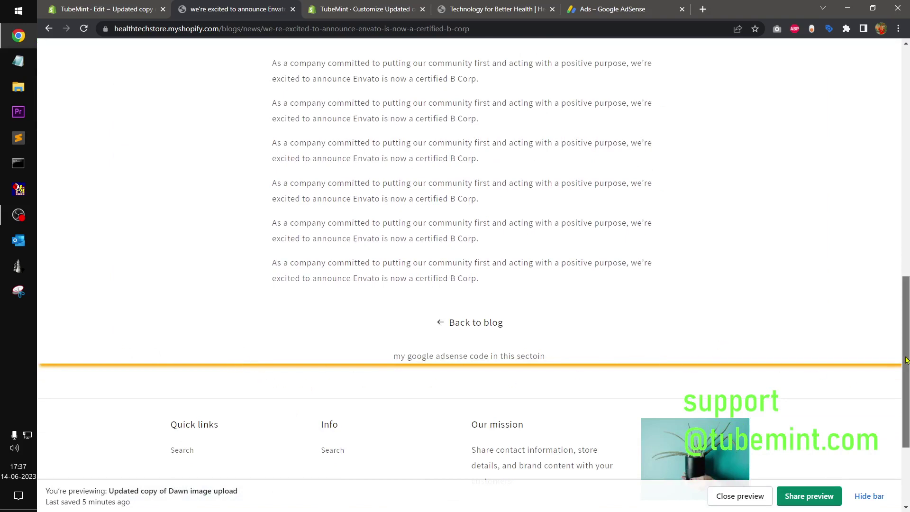
pyautogui.moveTo(906, 361); pyautogui.dragTo(906, 123)
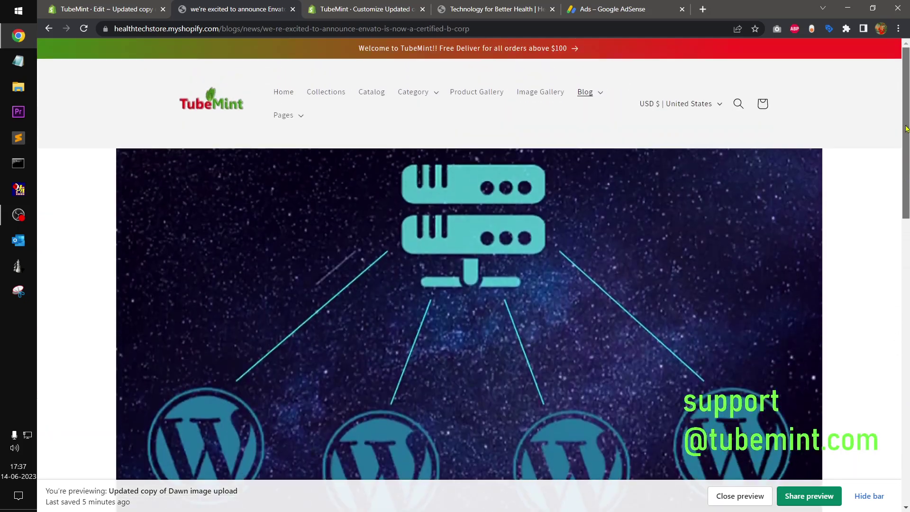
# Go to the Catalog and open the Ahoy Sailor! - Kids Quilt product page
pyautogui.click(368, 93)
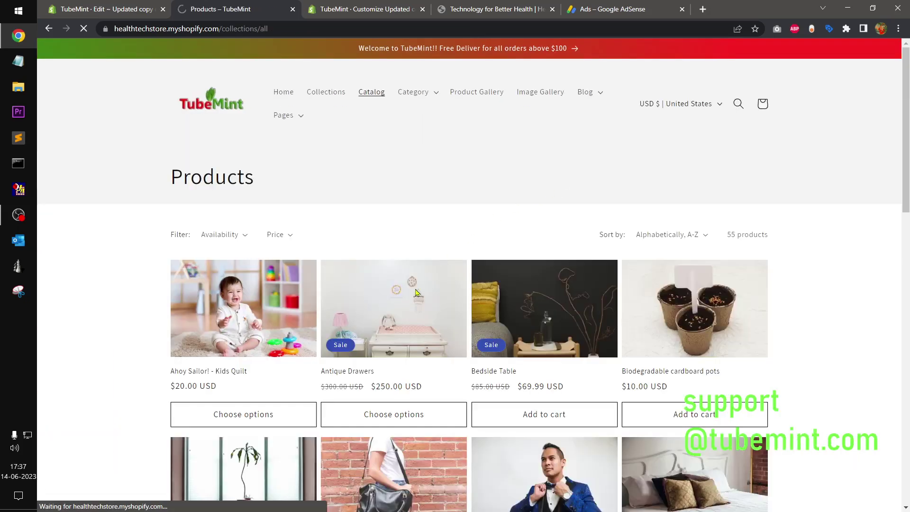
pyautogui.click(282, 331)
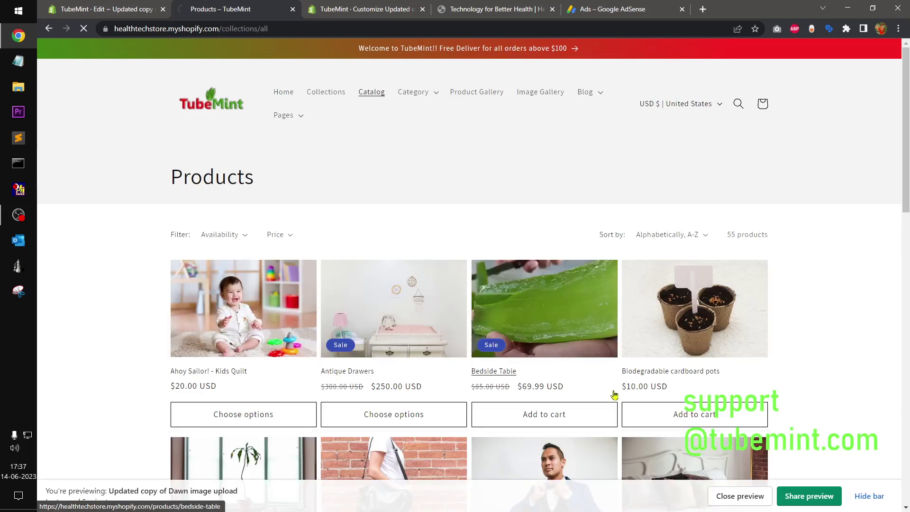
pyautogui.scroll(-3, 656, 337)
pyautogui.scroll(-3, 658, 335)
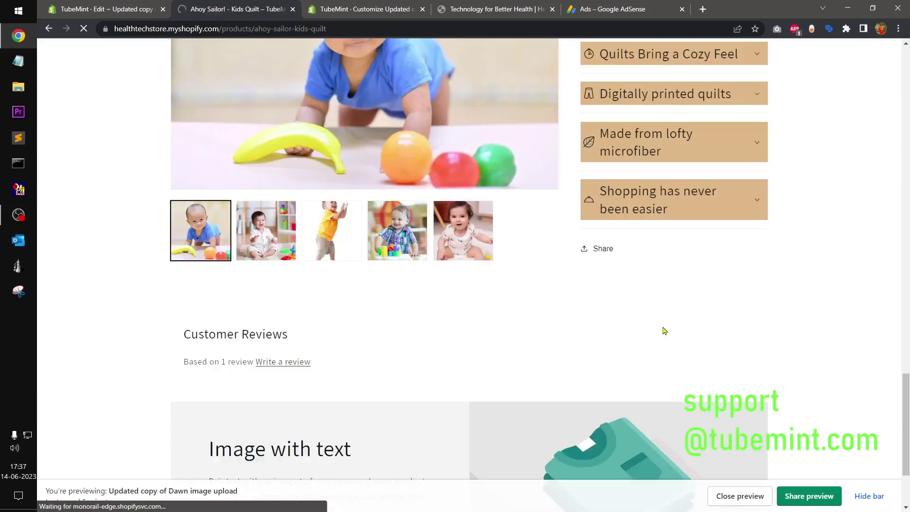
pyautogui.scroll(-5, 662, 332)
pyautogui.scroll(-5, 663, 331)
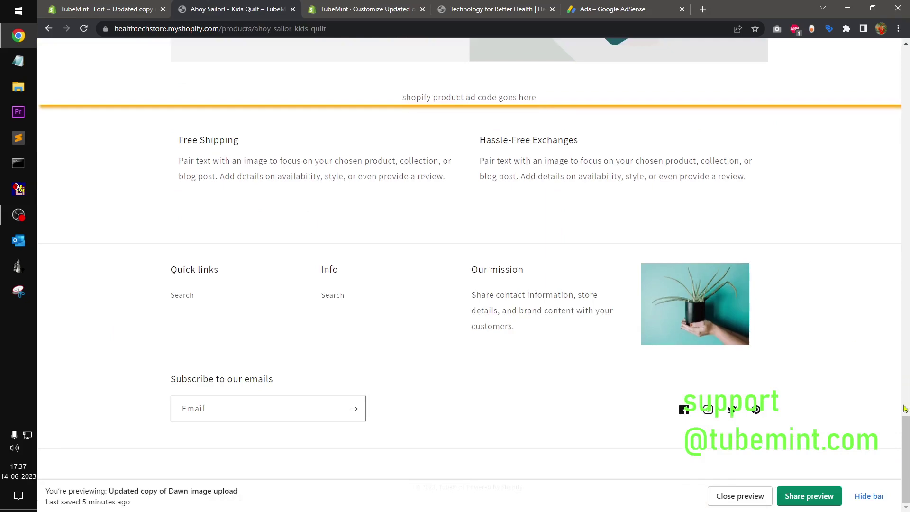
pyautogui.scroll(5, 588, 305)
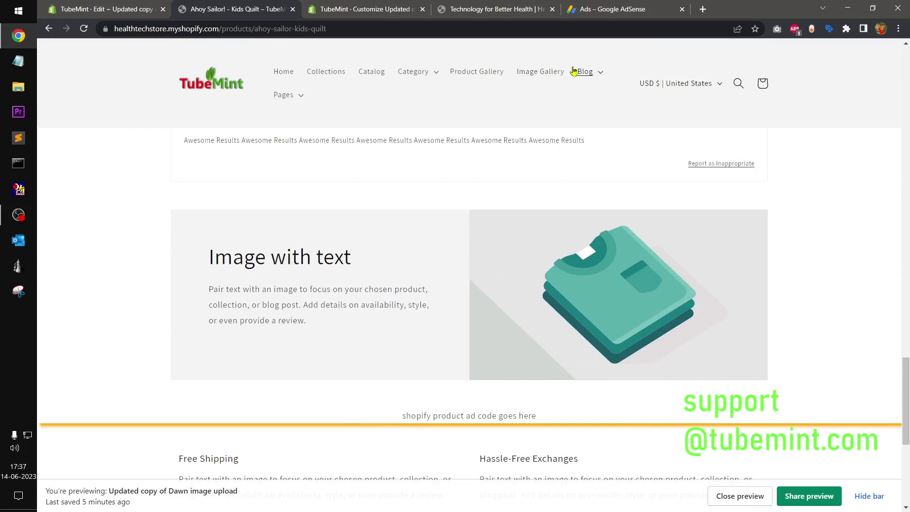
# Exit the theme code editor to Themes and customize the live Dawn copy
pyautogui.click(118, 8)
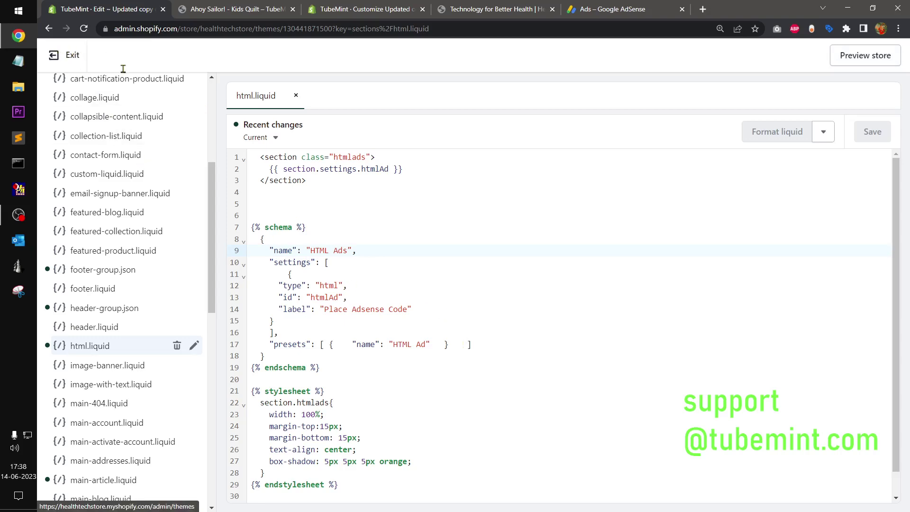
pyautogui.click(53, 56)
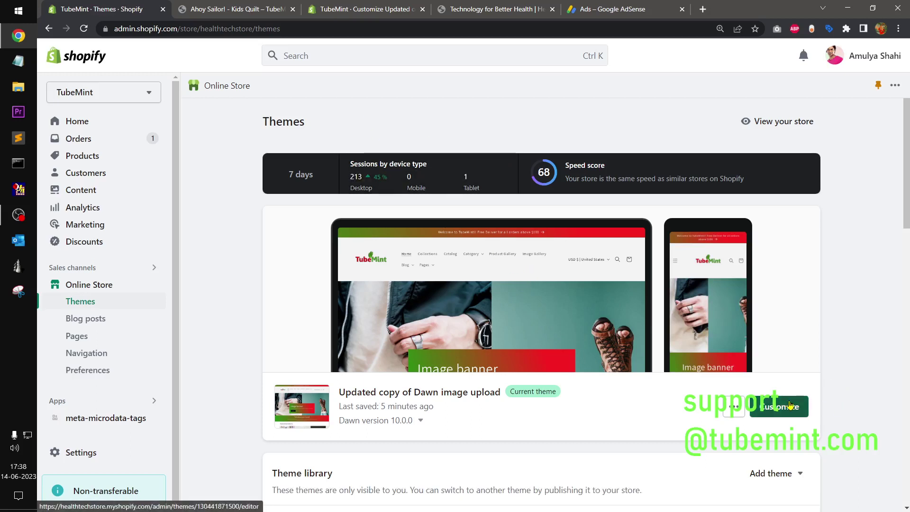
pyautogui.click(804, 406)
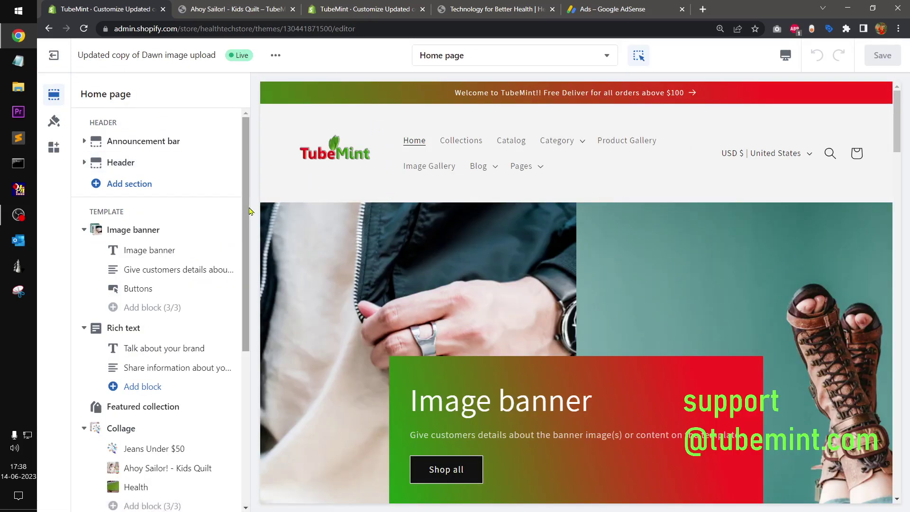
pyautogui.moveTo(243, 206); pyautogui.dragTo(247, 359)
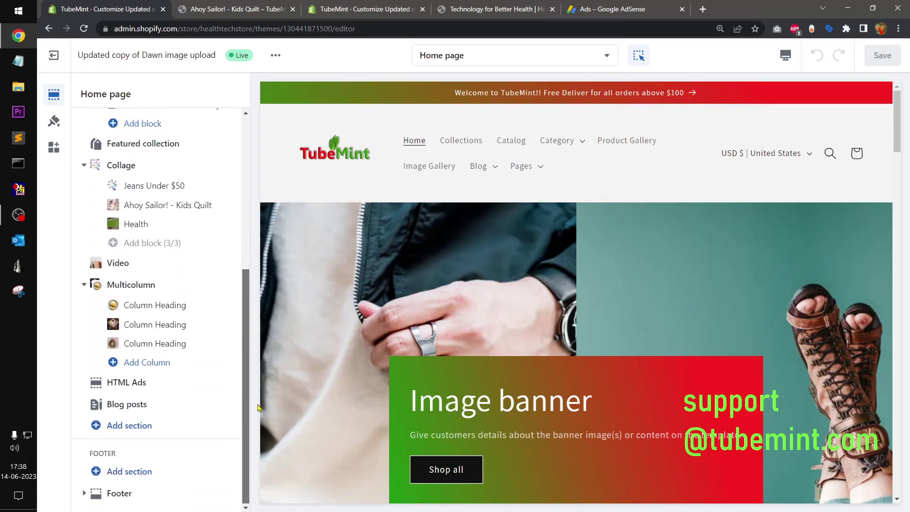
# Review the Home HTML Ads section's Adsense code and 'my home page ads code' heading
pyautogui.click(128, 405)
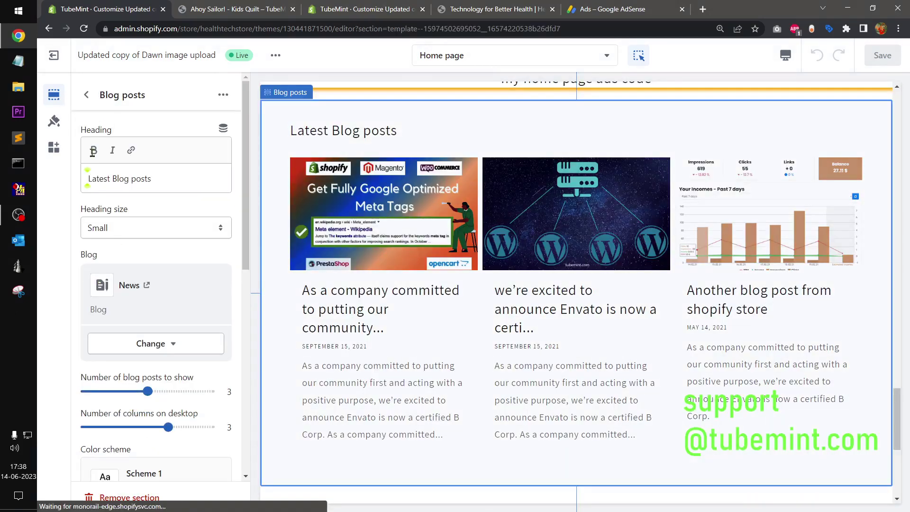
pyautogui.click(82, 94)
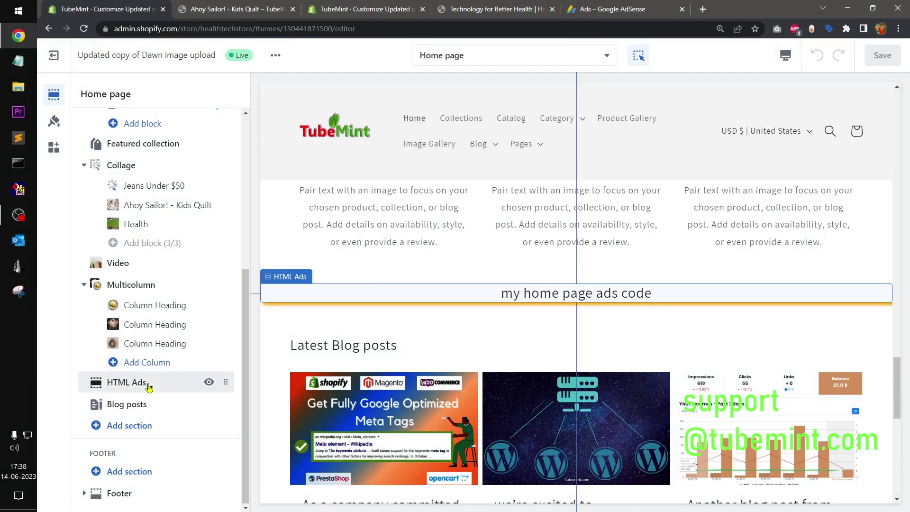
pyautogui.click(127, 383)
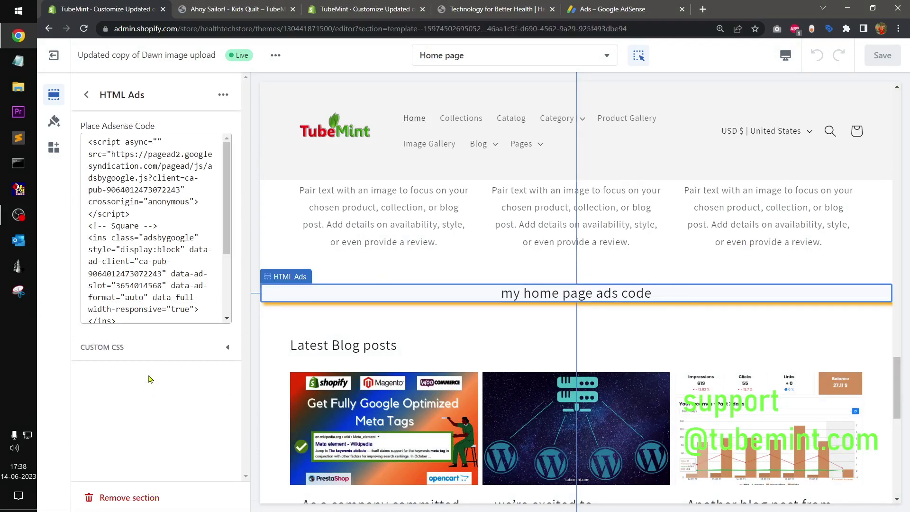
pyautogui.moveTo(228, 221); pyautogui.dragTo(228, 284)
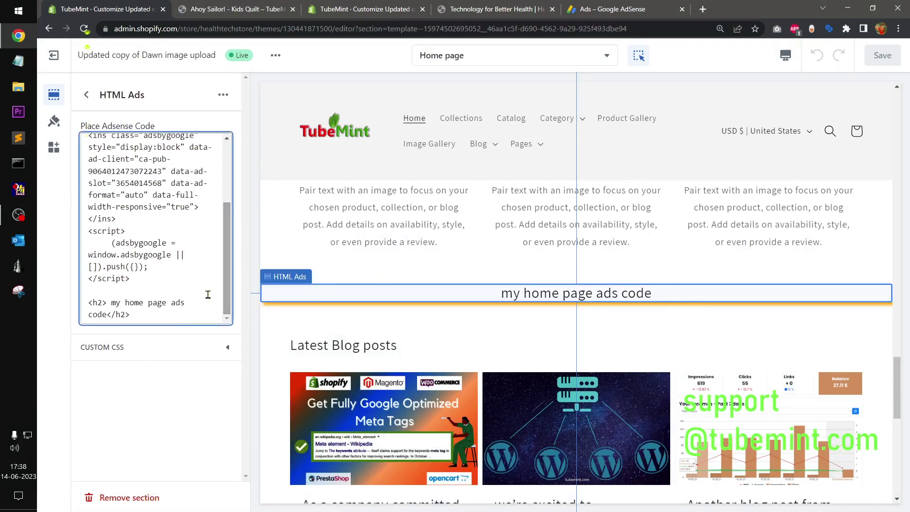
pyautogui.click(143, 281)
pyautogui.moveTo(143, 282); pyautogui.dragTo(74, 122)
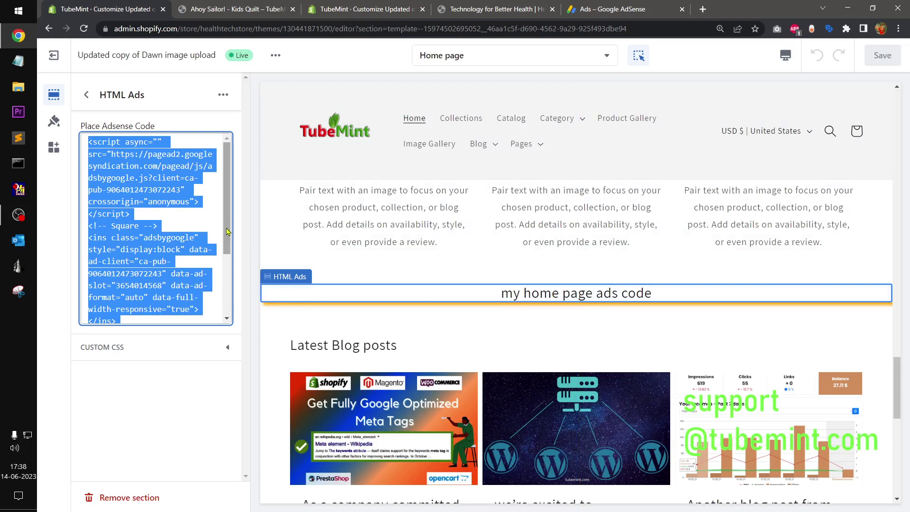
pyautogui.moveTo(226, 246); pyautogui.dragTo(226, 312)
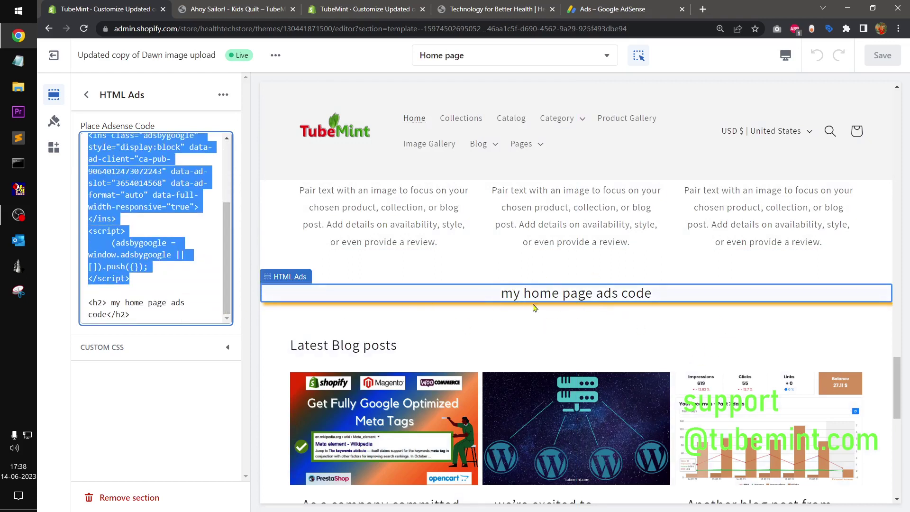
pyautogui.click(221, 348)
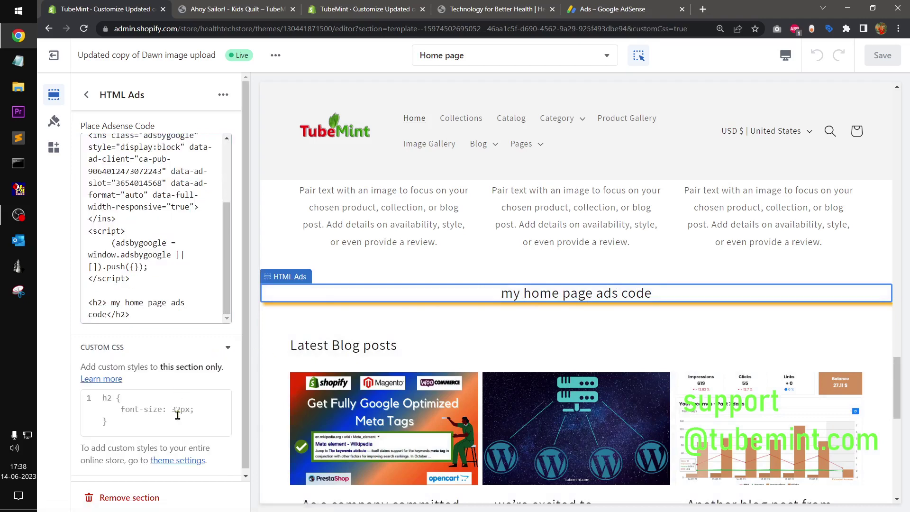
pyautogui.click(228, 348)
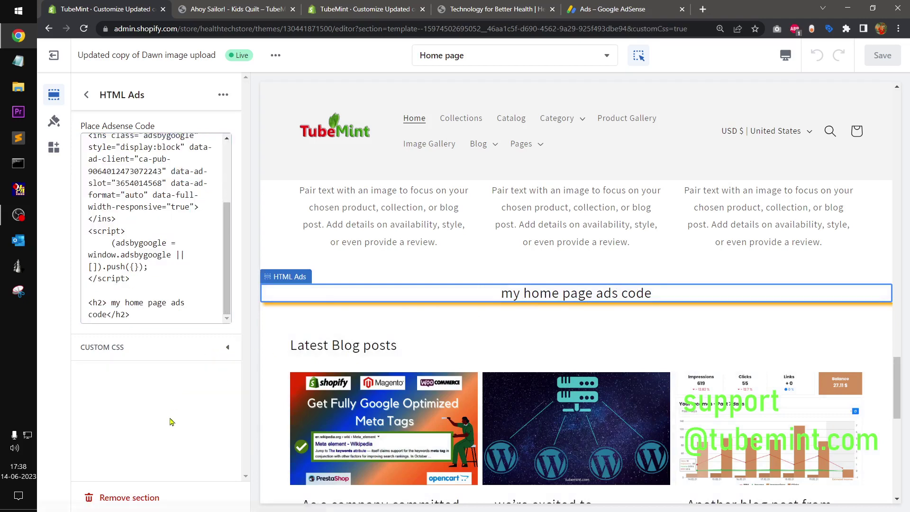
# Switch the customizer to the Default product template and open its HTML Ads section
pyautogui.click(87, 93)
pyautogui.click(469, 56)
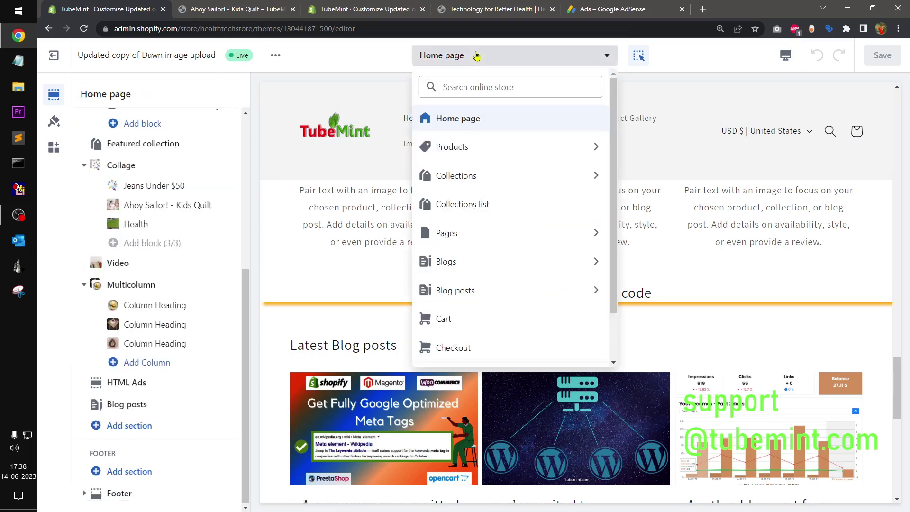
pyautogui.click(466, 145)
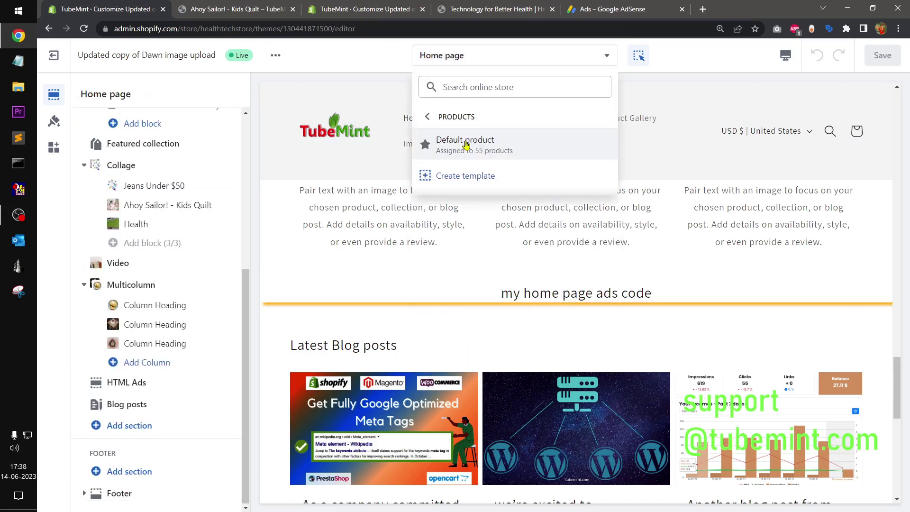
pyautogui.click(463, 144)
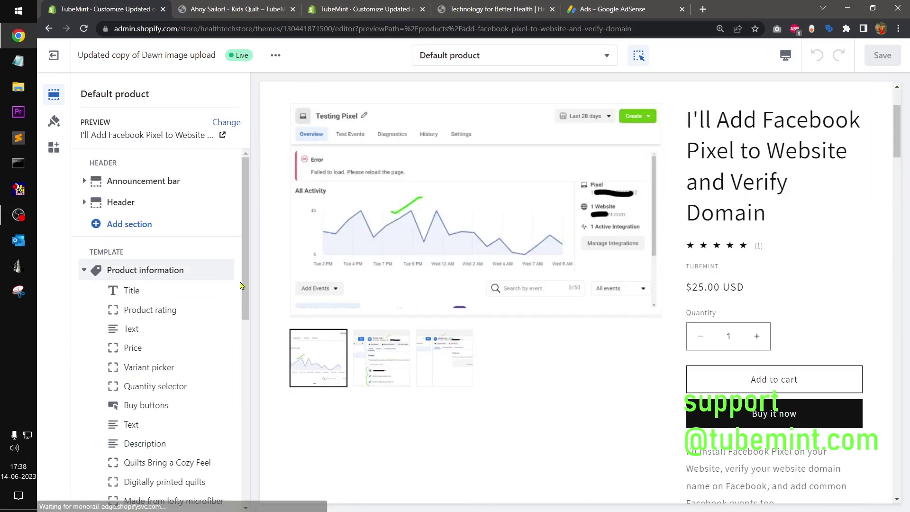
pyautogui.moveTo(242, 278); pyautogui.dragTo(251, 442)
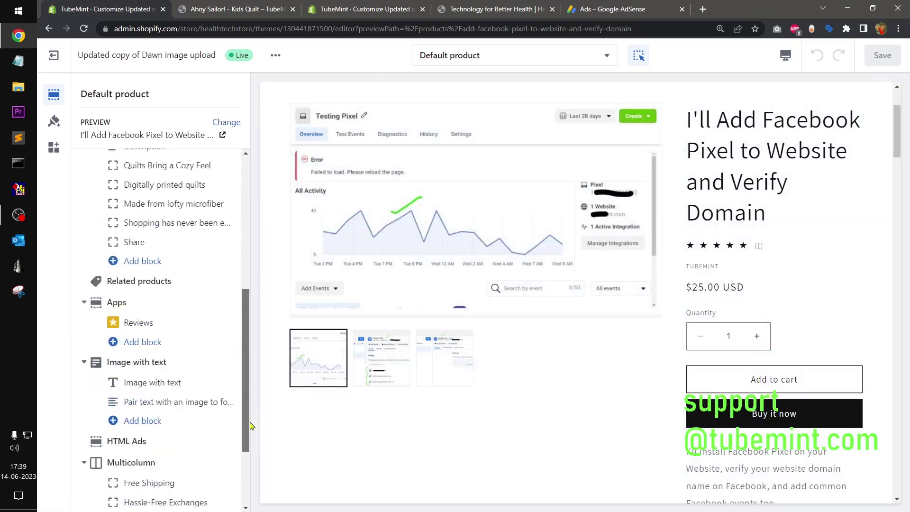
pyautogui.click(134, 370)
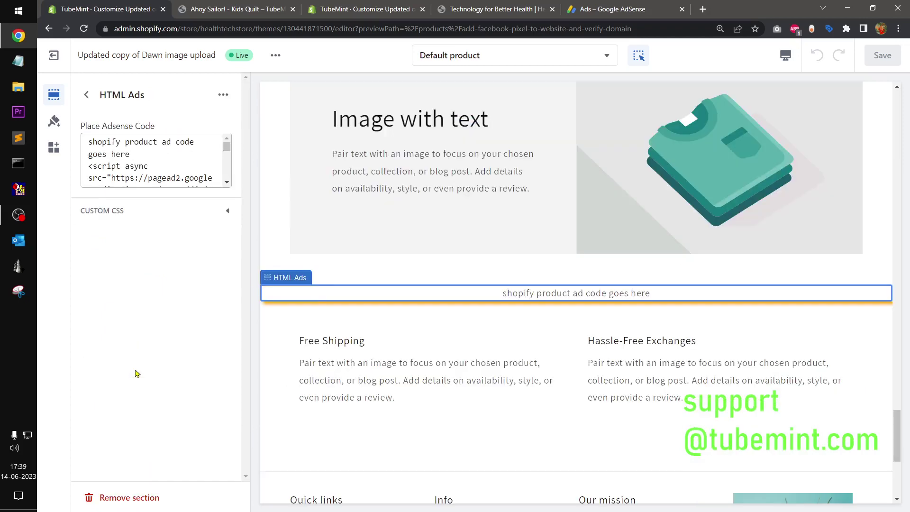
pyautogui.scroll(-5, 177, 235)
pyautogui.scroll(5, 177, 236)
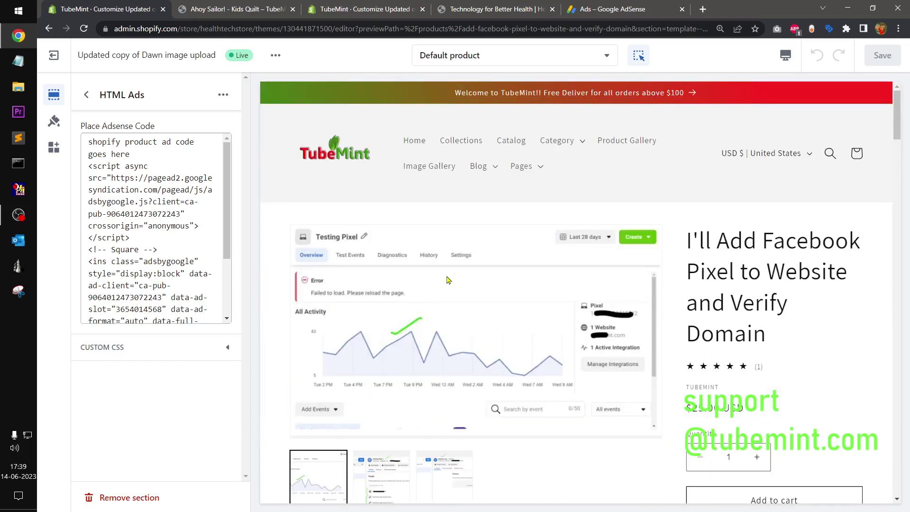
# Switch to the Default blog post template and inspect its HTML Ads placeholder text
pyautogui.click(430, 56)
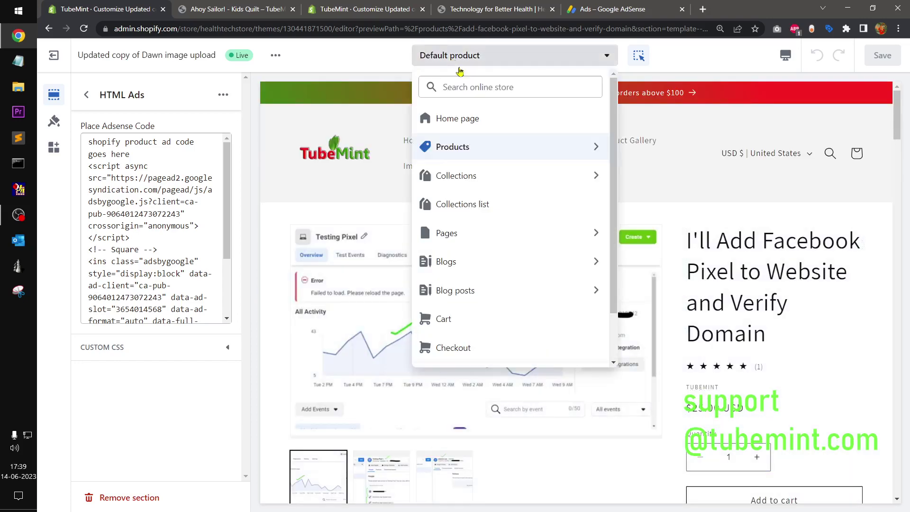
pyautogui.click(480, 262)
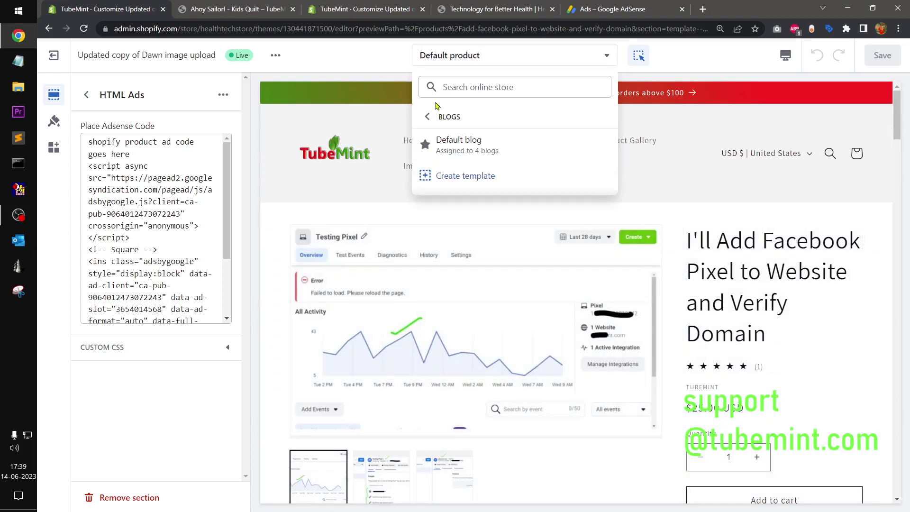
pyautogui.click(428, 117)
pyautogui.click(475, 292)
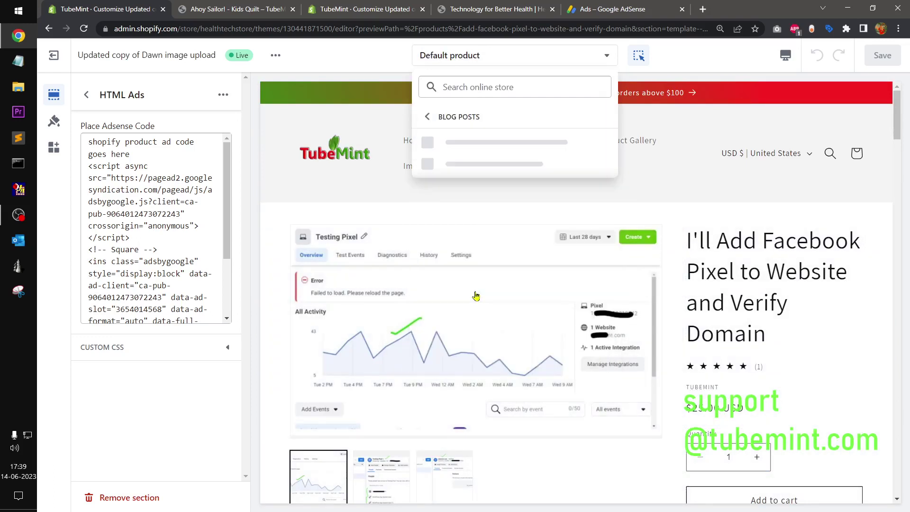
pyautogui.click(482, 154)
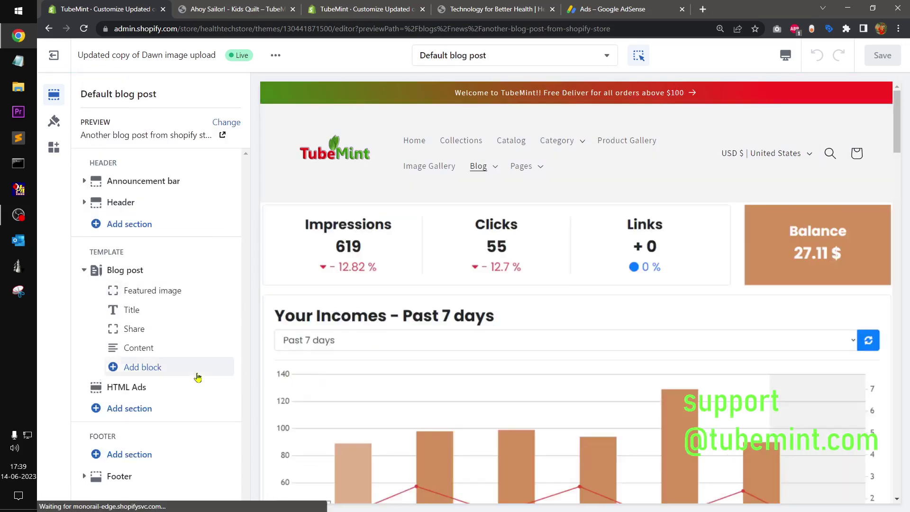
pyautogui.click(114, 386)
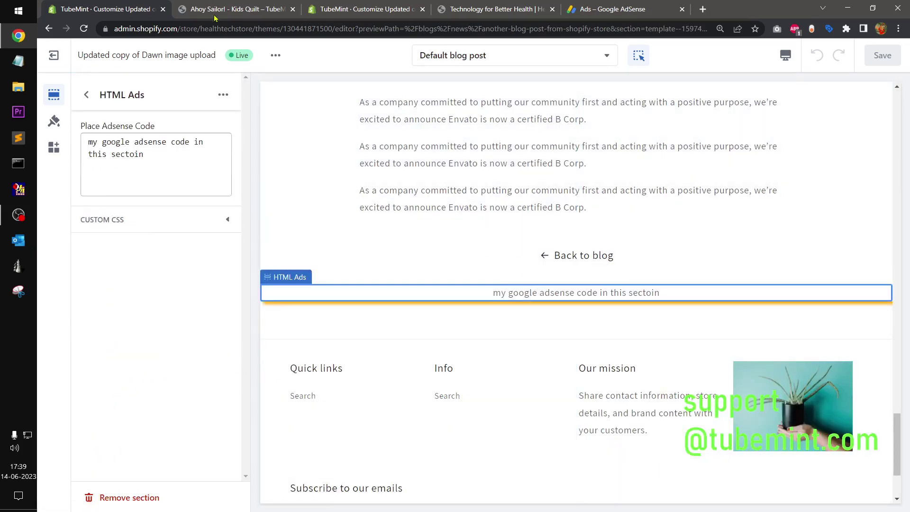
pyautogui.click(120, 222)
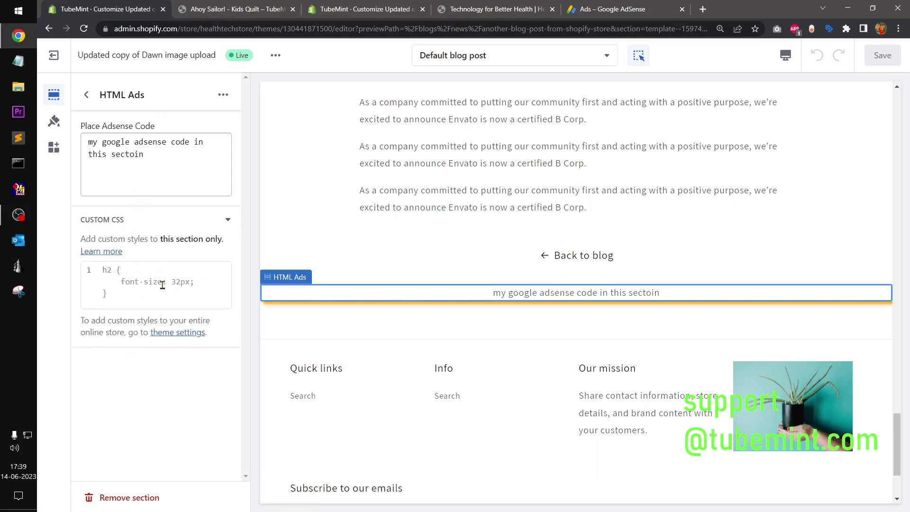
pyautogui.click(133, 163)
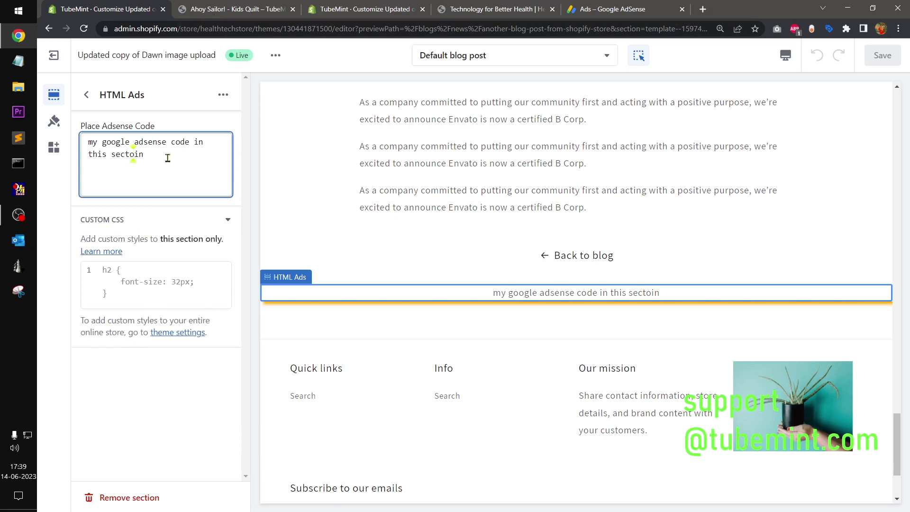
pyautogui.moveTo(167, 155); pyautogui.dragTo(81, 143)
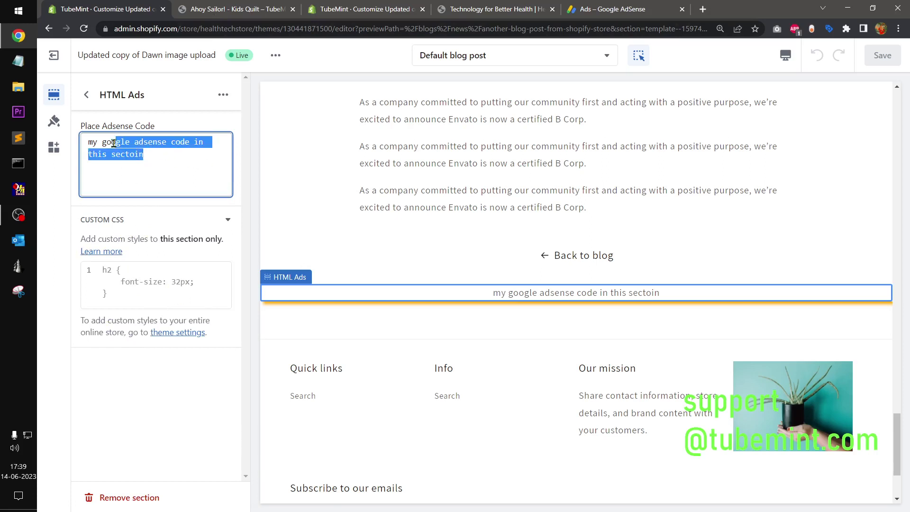
pyautogui.click(153, 163)
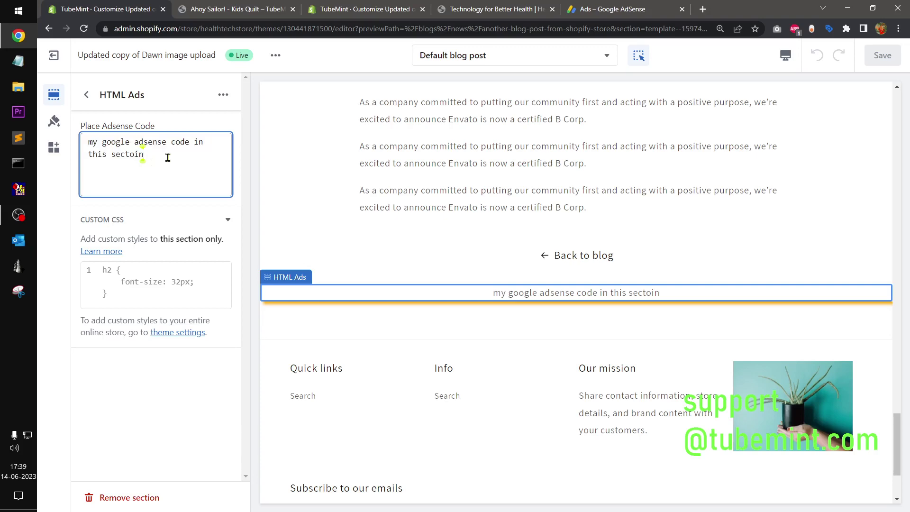
# Copy the Adsense ad unit code snippet from the AdSense code generator
pyautogui.click(590, 7)
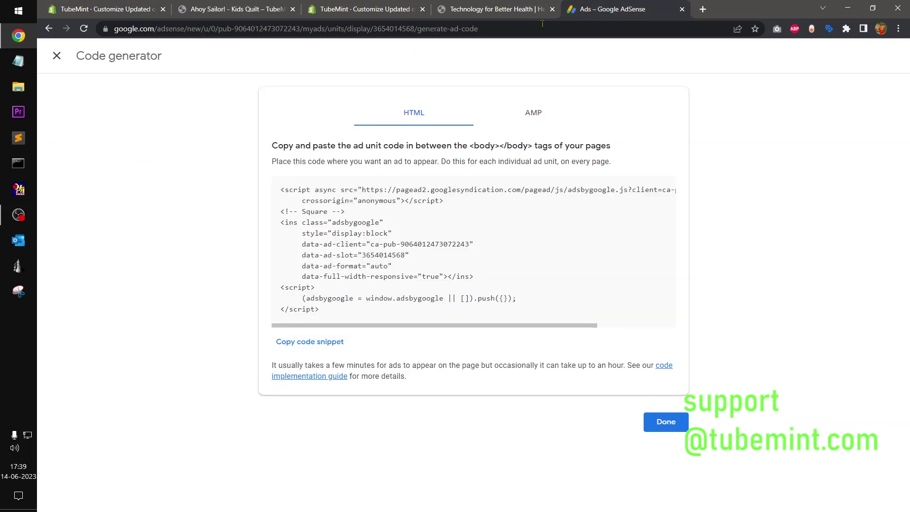
pyautogui.click(304, 342)
pyautogui.click(529, 114)
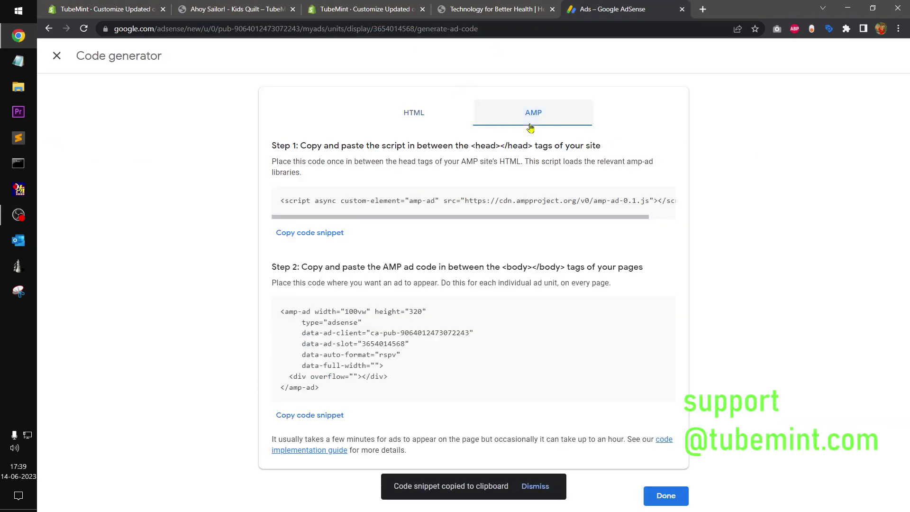
pyautogui.click(123, 10)
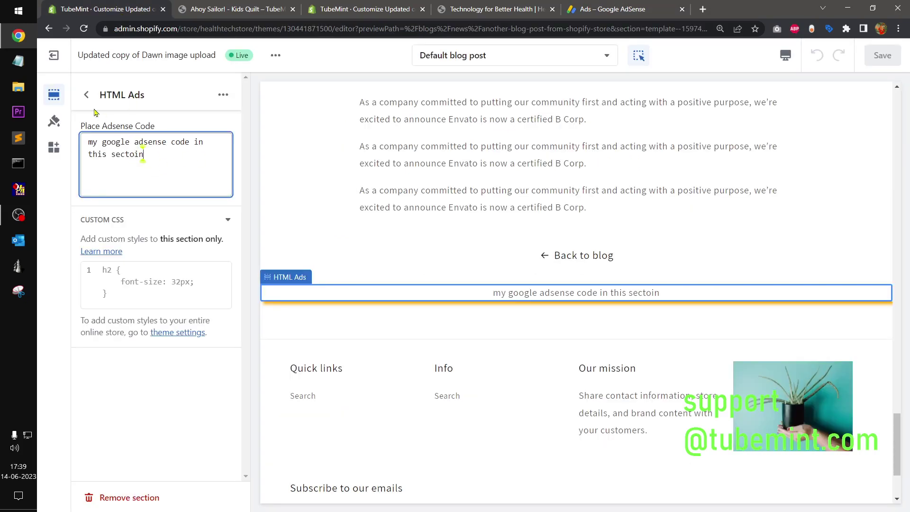
# Exit the customizer to the Themes list and open the Updated copy of Dawn's actions menu
pyautogui.click(87, 95)
pyautogui.scroll(5, 530, 242)
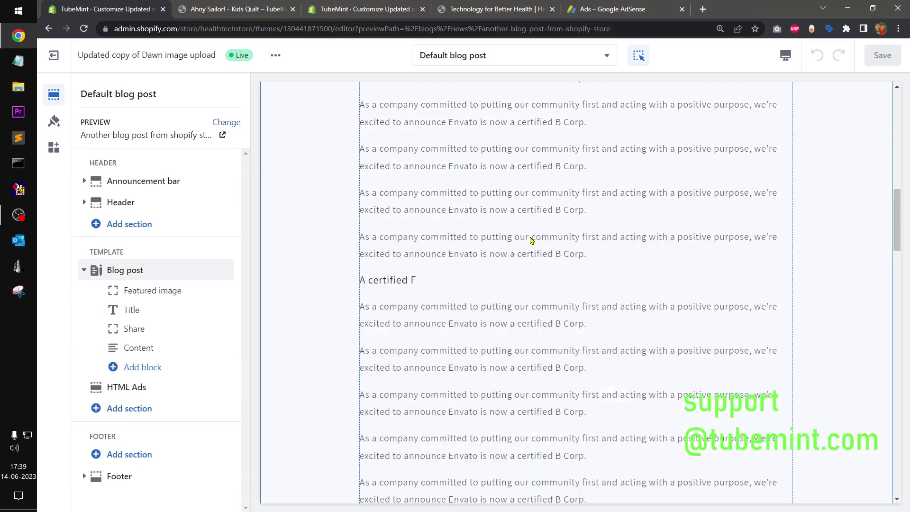
pyautogui.scroll(10, 530, 240)
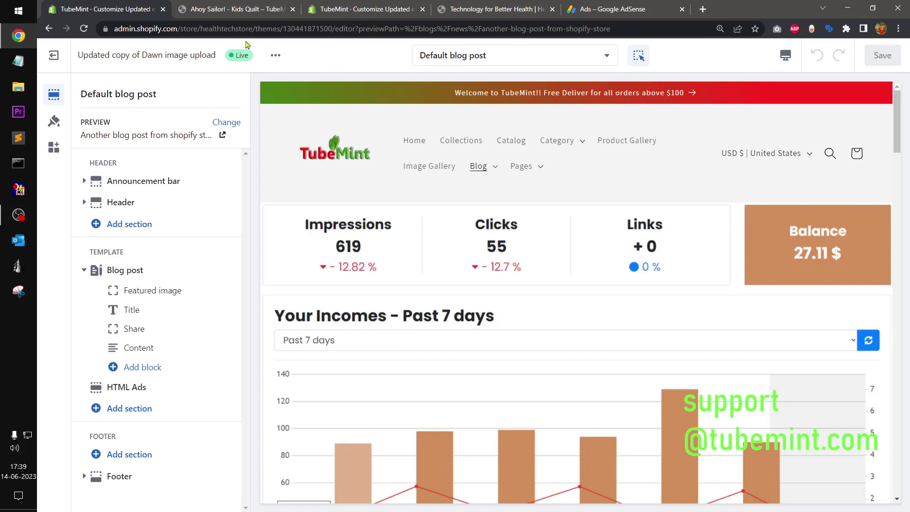
pyautogui.click(242, 7)
pyautogui.click(147, 6)
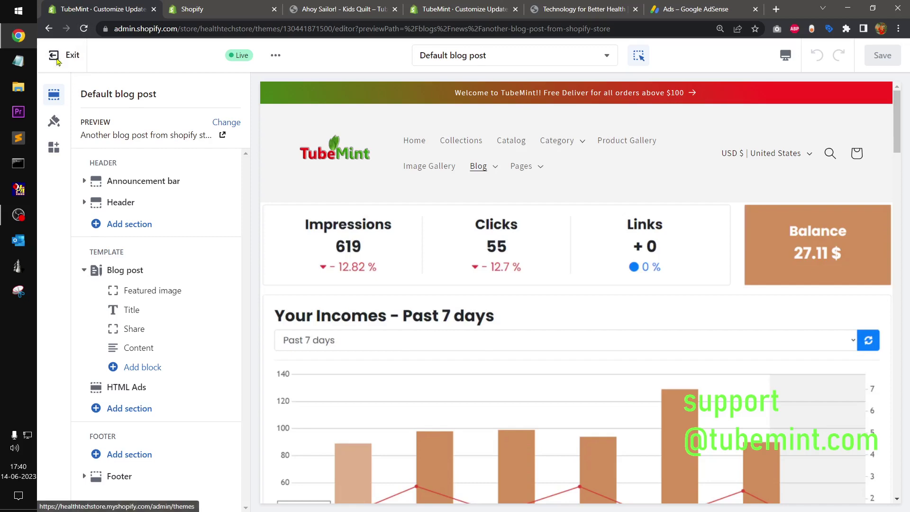
pyautogui.click(54, 56)
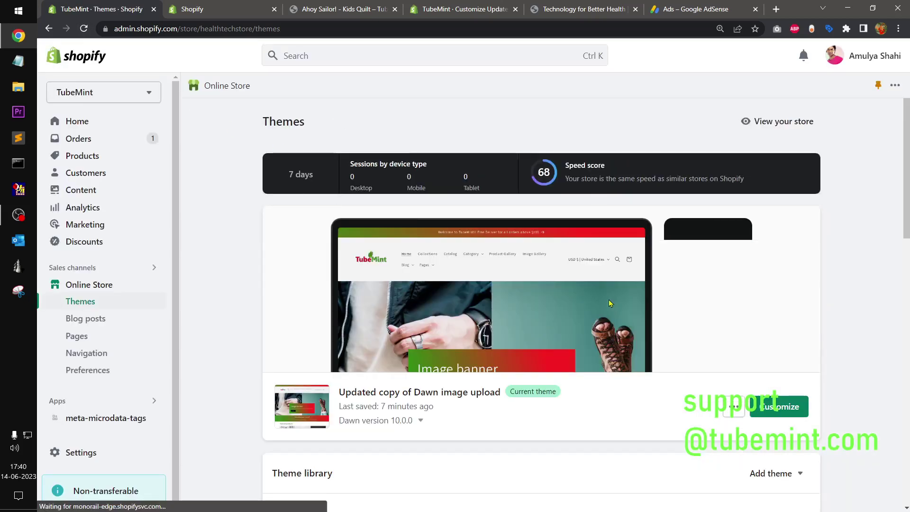
pyautogui.click(727, 409)
pyautogui.click(658, 352)
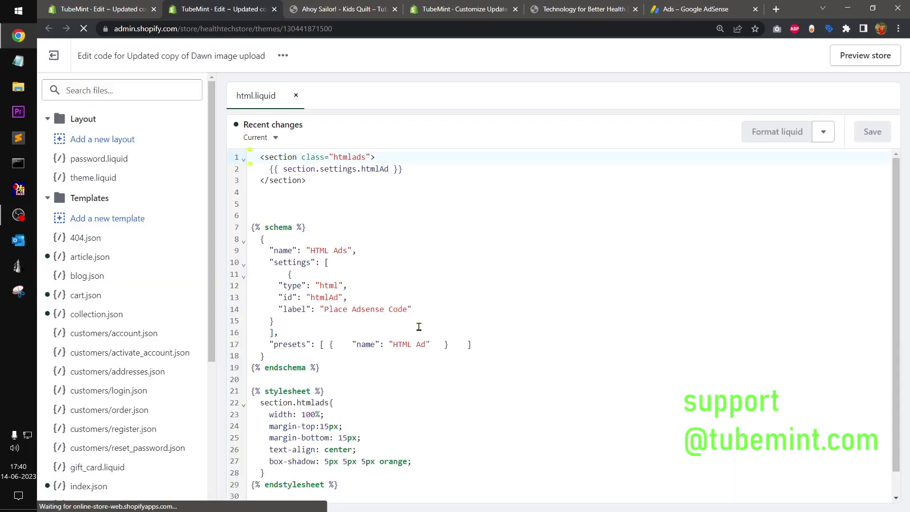
pyautogui.hotkey('ctrl', '+')
pyautogui.hotkey('ctrl', '+')
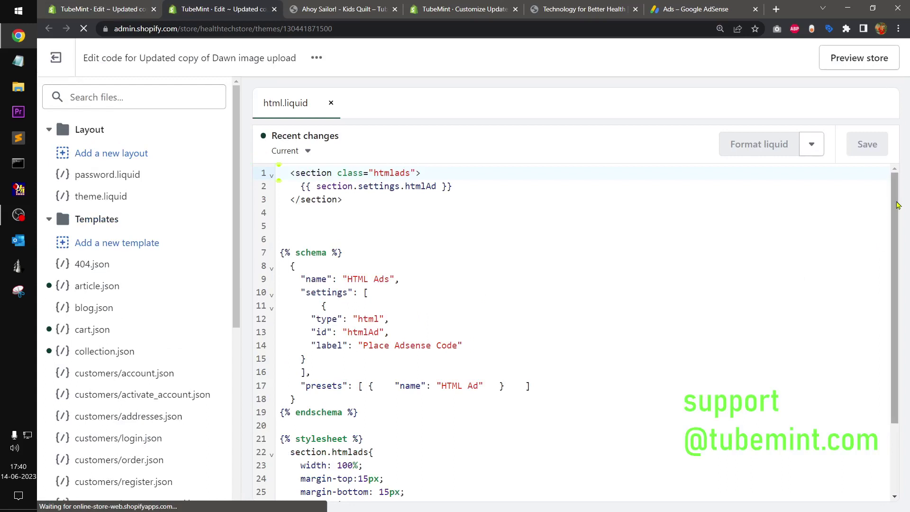
pyautogui.moveTo(895, 226); pyautogui.dragTo(903, 295)
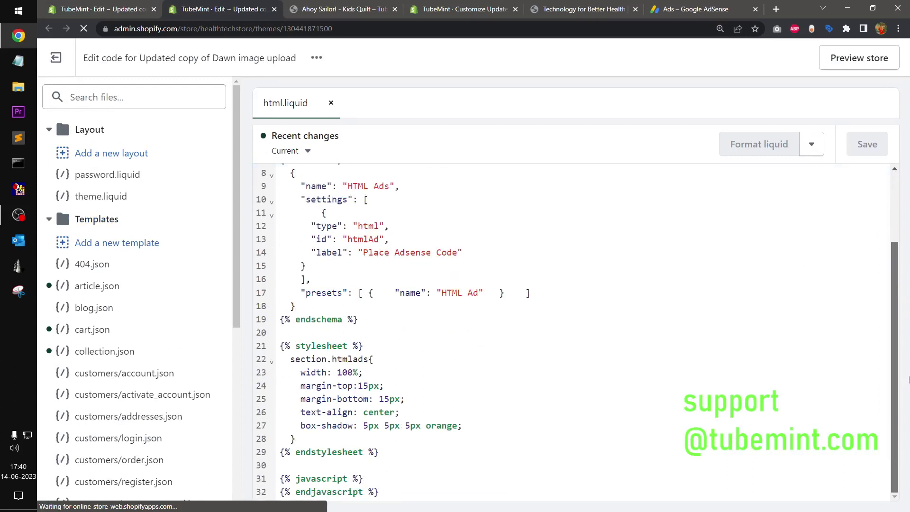
pyautogui.scroll(2, 482, 365)
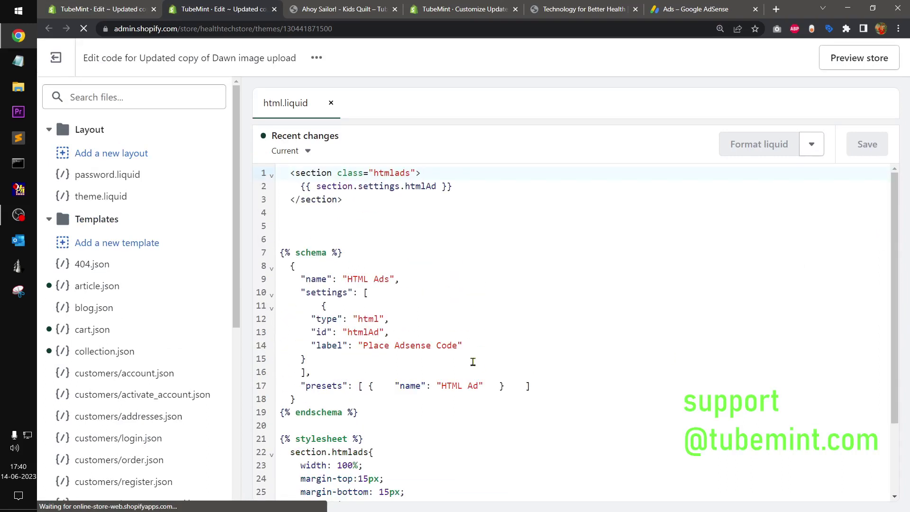
pyautogui.moveTo(349, 199); pyautogui.dragTo(280, 178)
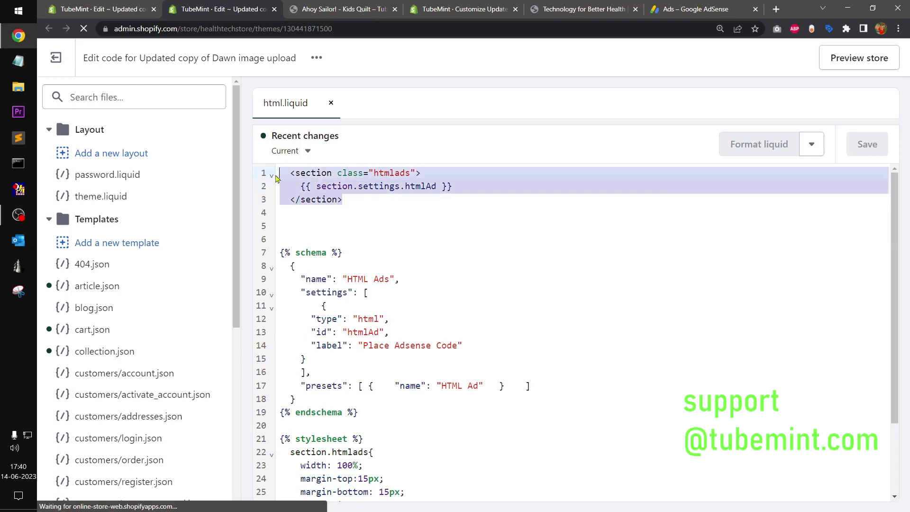
pyautogui.click(301, 279)
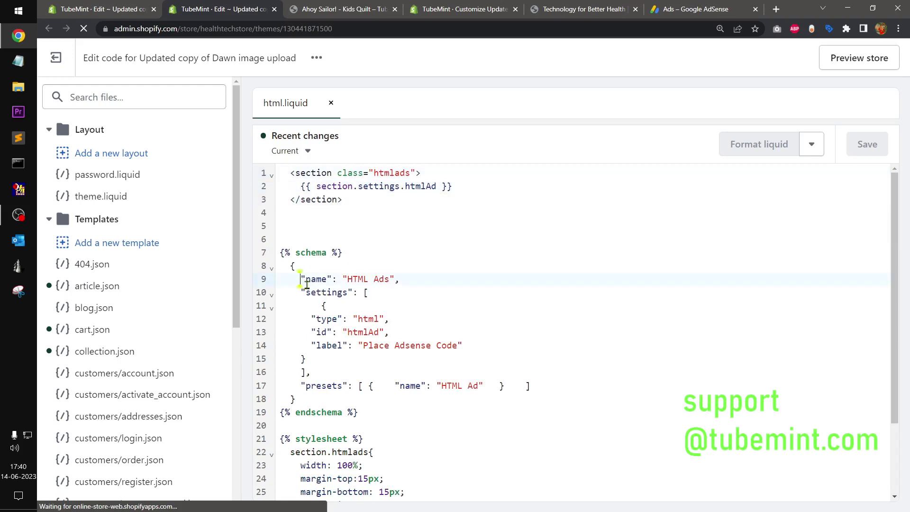
pyautogui.moveTo(302, 279); pyautogui.dragTo(393, 403)
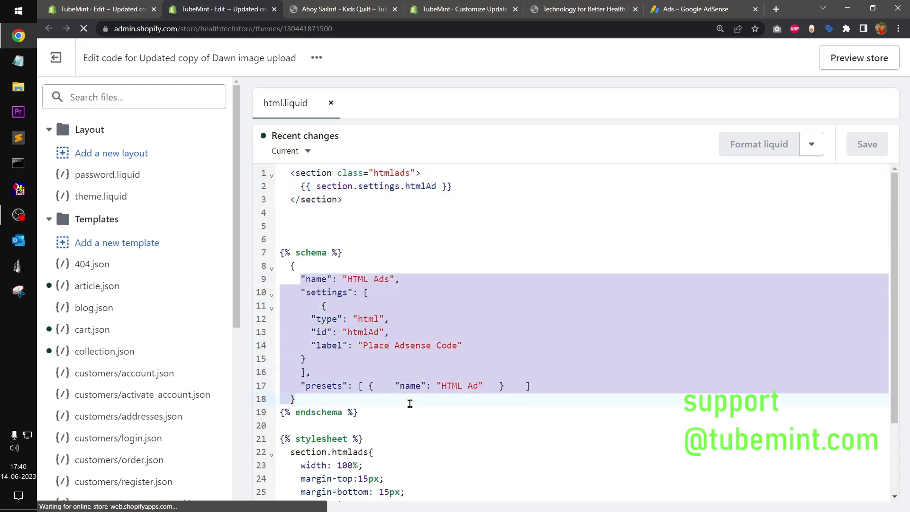
pyautogui.click(410, 403)
pyautogui.moveTo(304, 400); pyautogui.dragTo(279, 233)
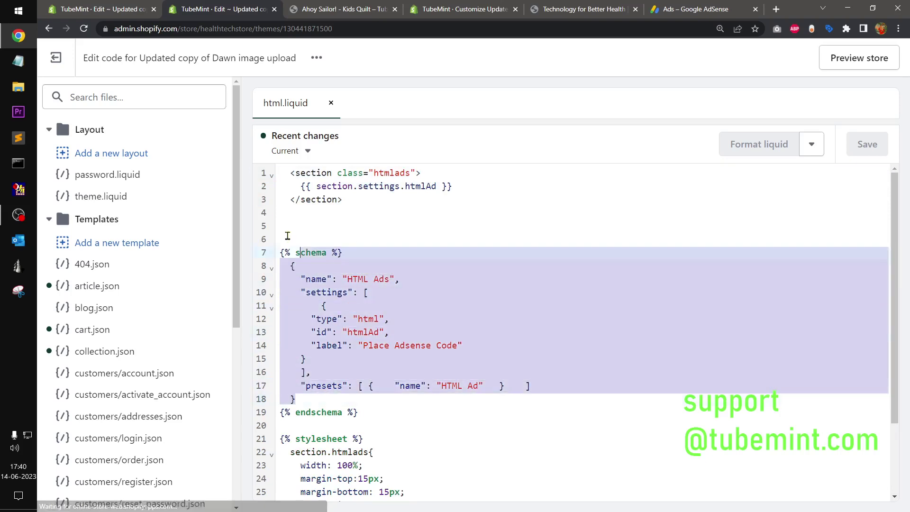
pyautogui.click(345, 271)
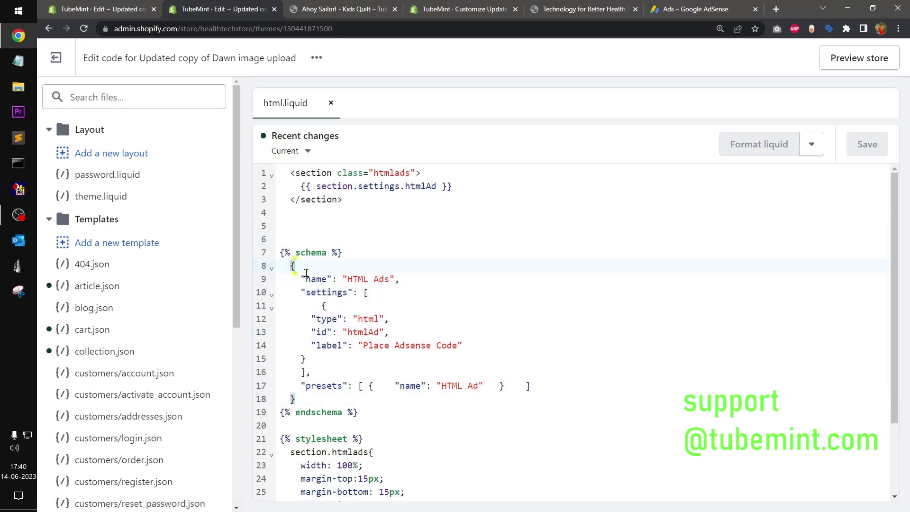
pyautogui.moveTo(281, 253); pyautogui.dragTo(378, 292)
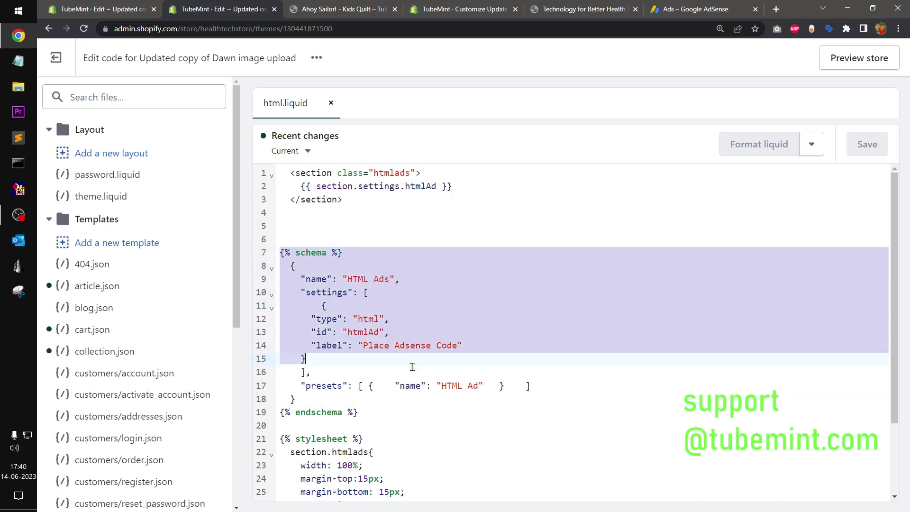
pyautogui.moveTo(380, 299); pyautogui.dragTo(425, 399)
pyautogui.click(424, 398)
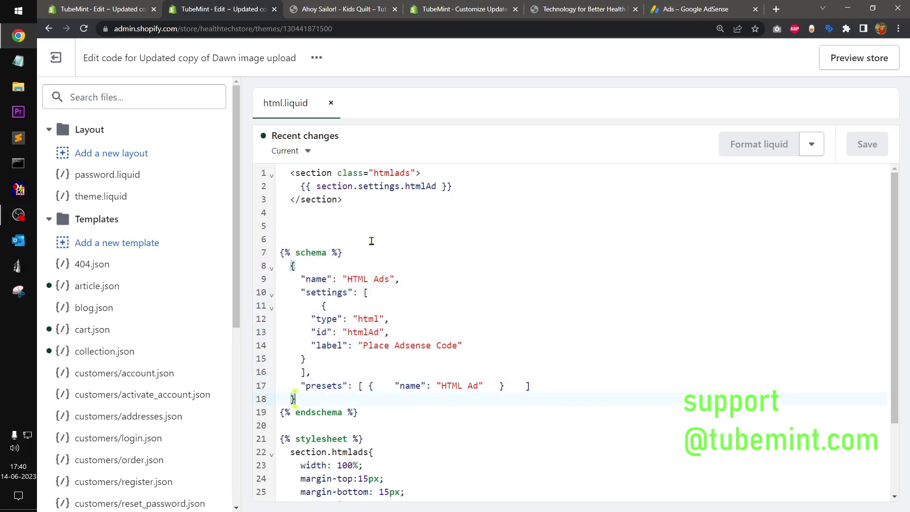
pyautogui.moveTo(456, 186); pyautogui.dragTo(291, 172)
pyautogui.click(375, 213)
pyautogui.scroll(-2, 470, 446)
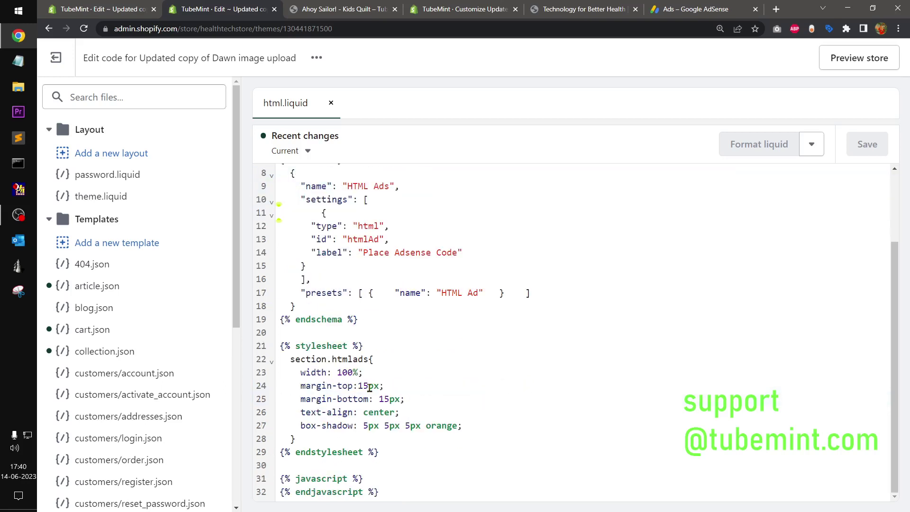
pyautogui.moveTo(304, 349); pyautogui.dragTo(444, 437)
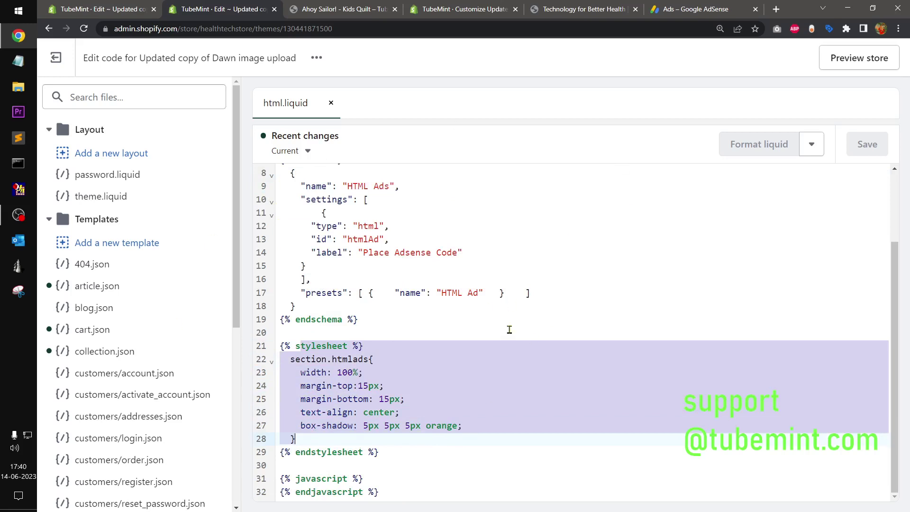
pyautogui.scroll(2, 509, 330)
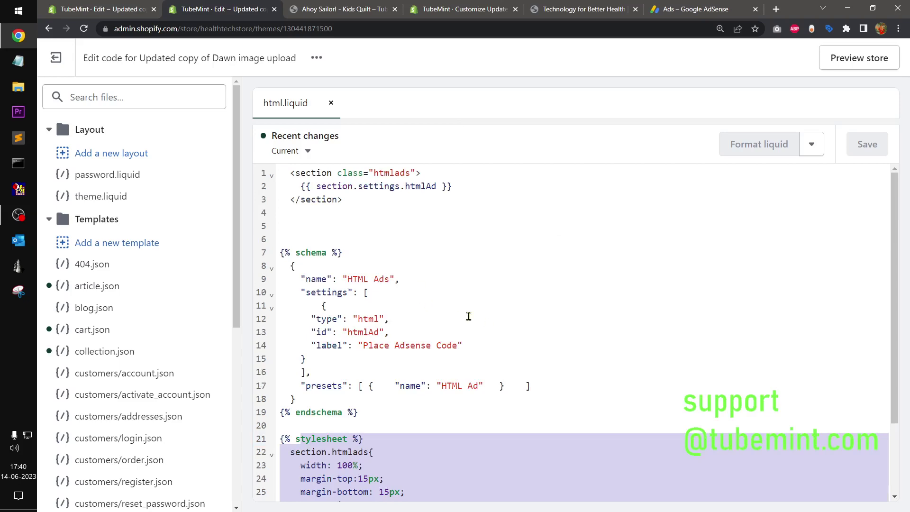
# Add a new liquid section file named 'adsense' under Sections
pyautogui.click(48, 219)
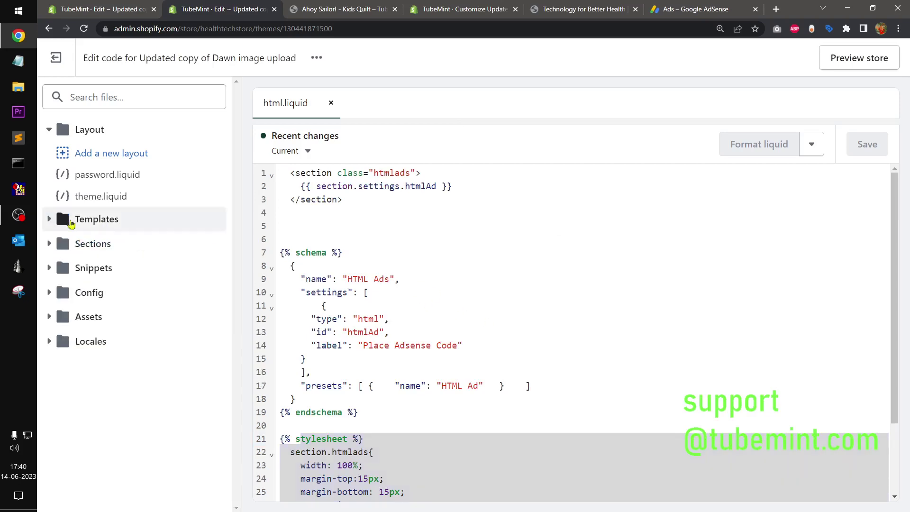
pyautogui.click(51, 244)
pyautogui.click(115, 268)
pyautogui.click(396, 309)
pyautogui.write('adsen')
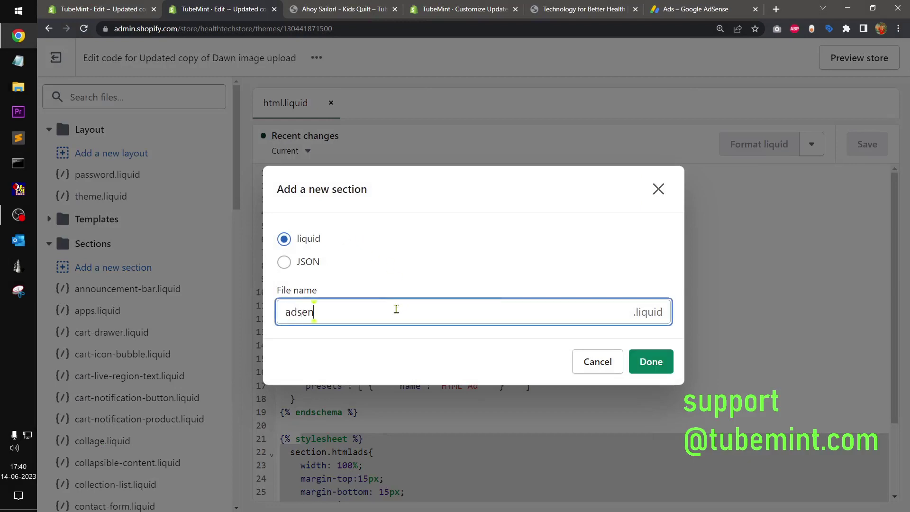
pyautogui.write('se')
pyautogui.press('Return')
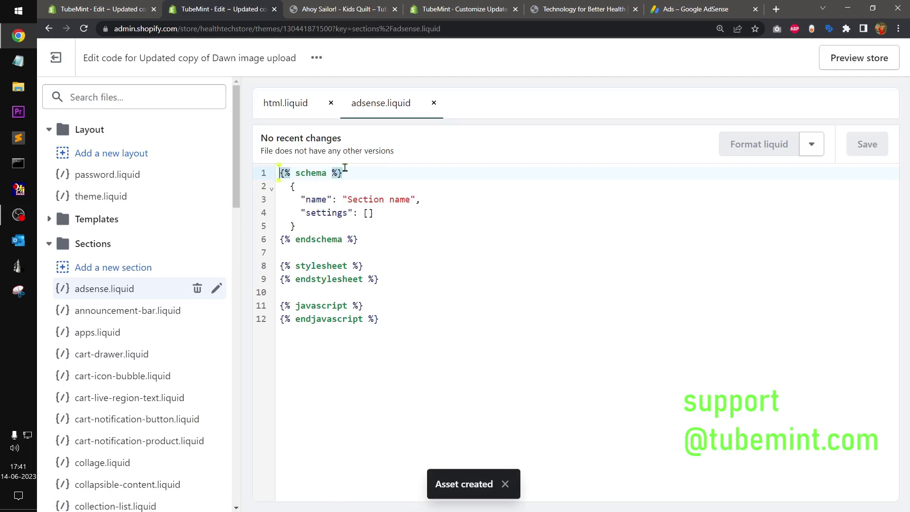
# Add an adscode div above the schema and clear the placeholder section name
pyautogui.press('Return')
pyautogui.press('Return')
pyautogui.click(344, 171)
pyautogui.write('div')
pyautogui.press('Return')
pyautogui.press('Return')
pyautogui.press('Up')
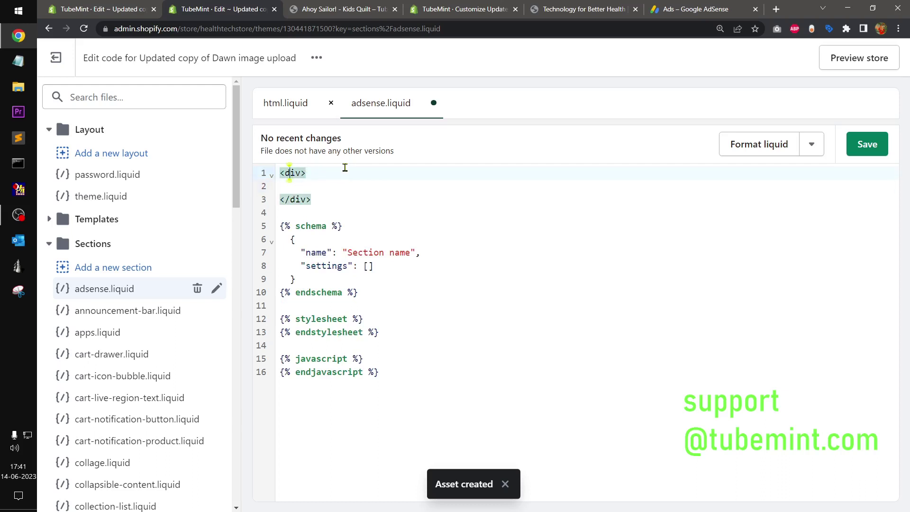
pyautogui.press('Right')
pyautogui.press('Right')
pyautogui.write('class="')
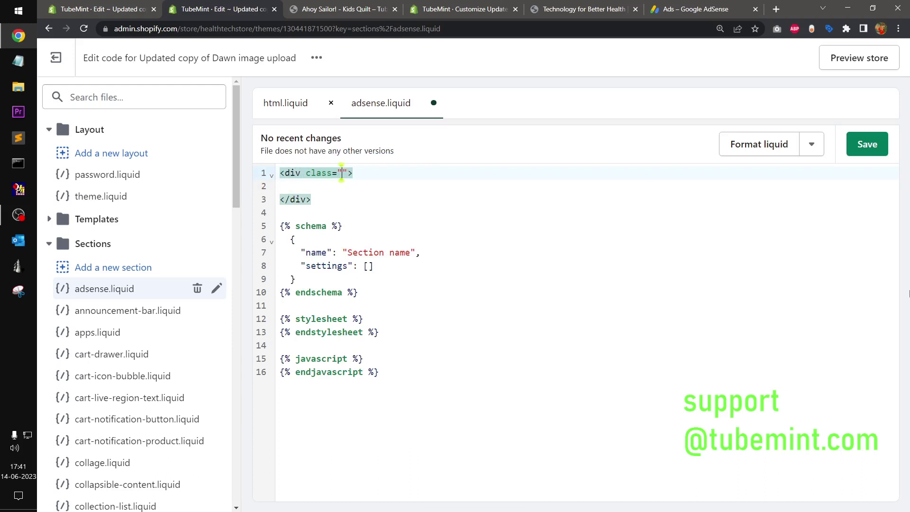
pyautogui.write('ads')
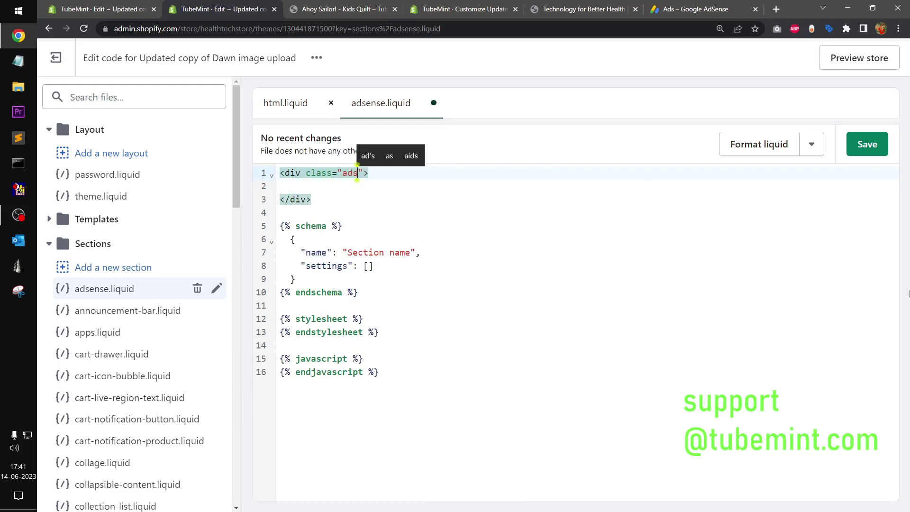
pyautogui.write('co')
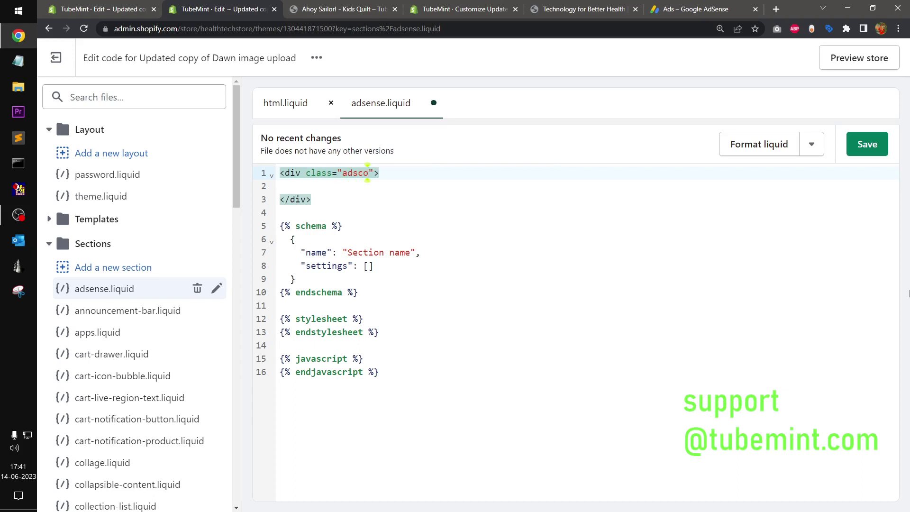
pyautogui.write('de')
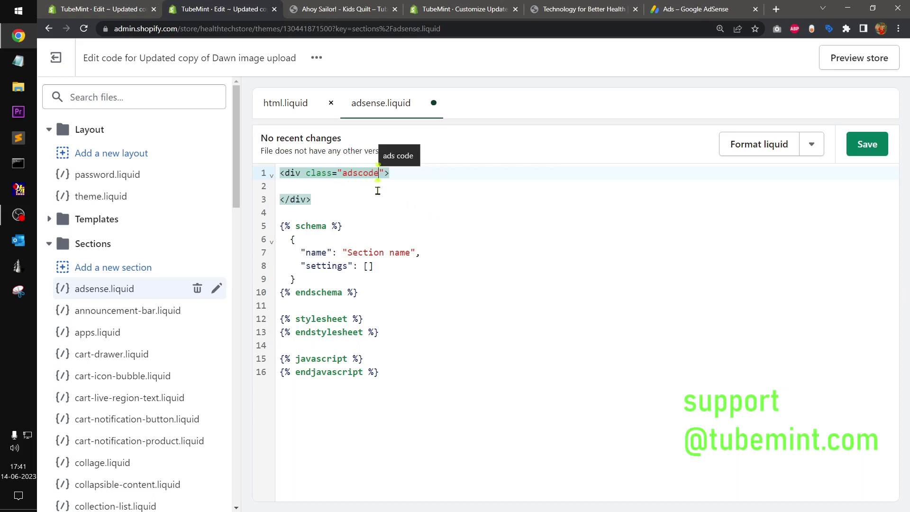
pyautogui.rightClick(361, 175)
pyautogui.press('Escape')
pyautogui.doubleClick(359, 174)
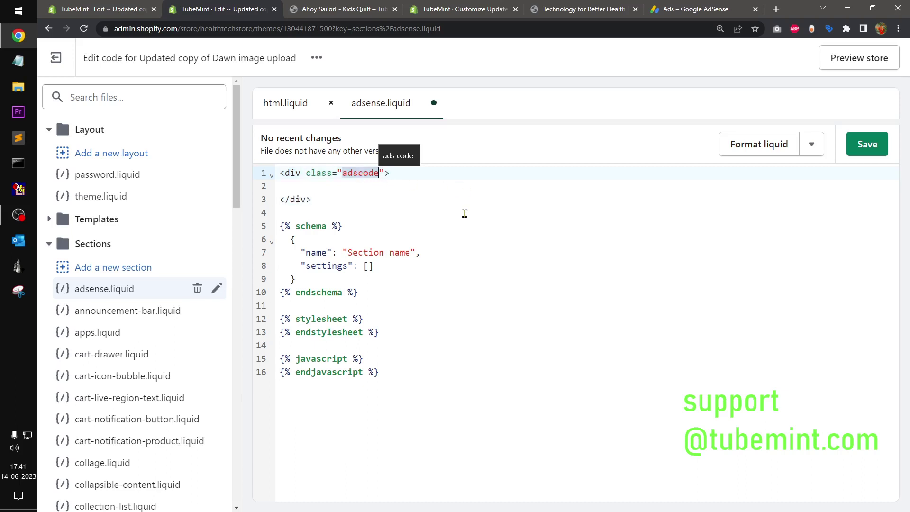
pyautogui.moveTo(411, 253); pyautogui.dragTo(347, 254)
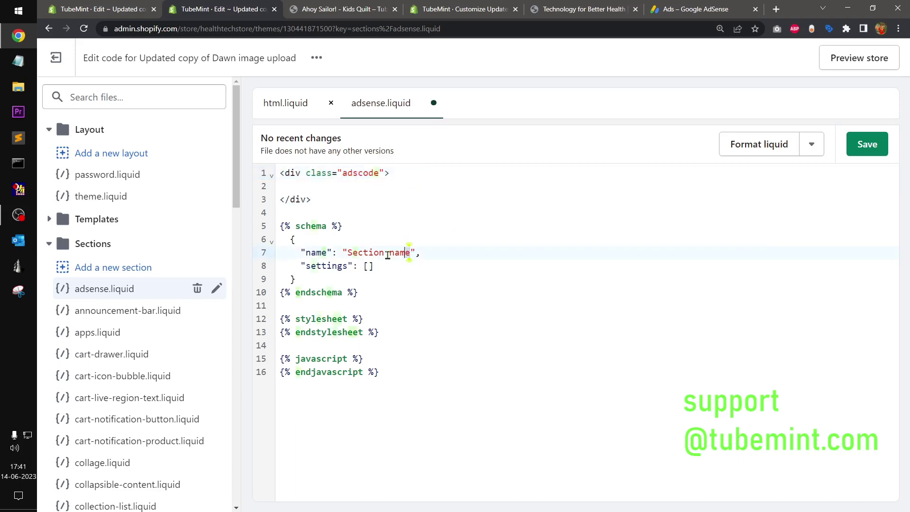
pyautogui.press('BackSpace')
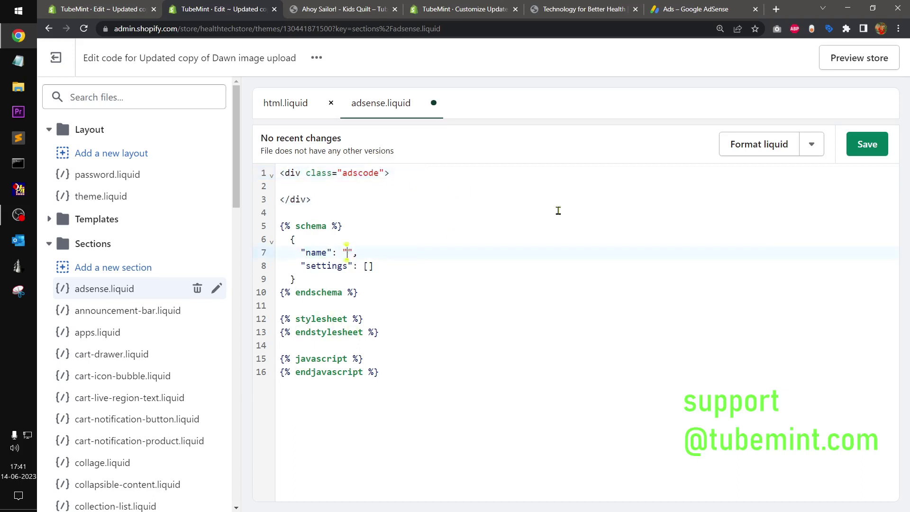
pyautogui.write('A')
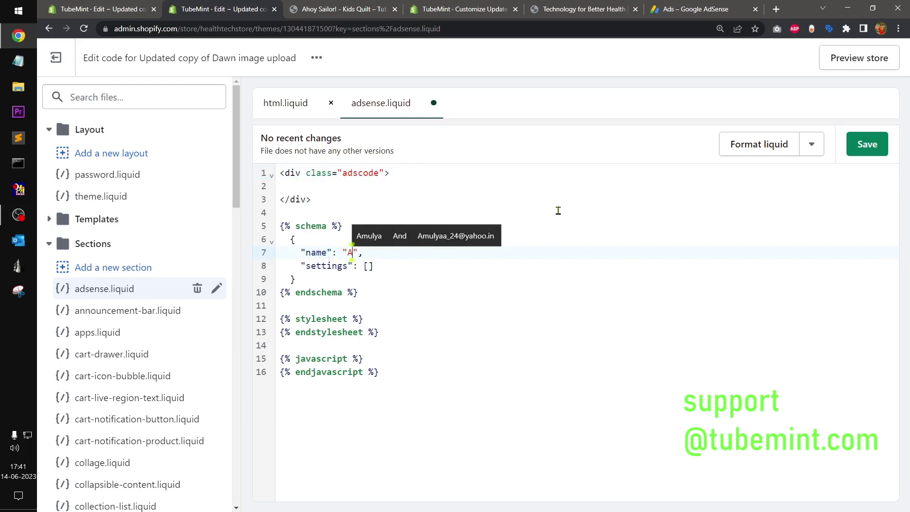
pyautogui.write('dsense')
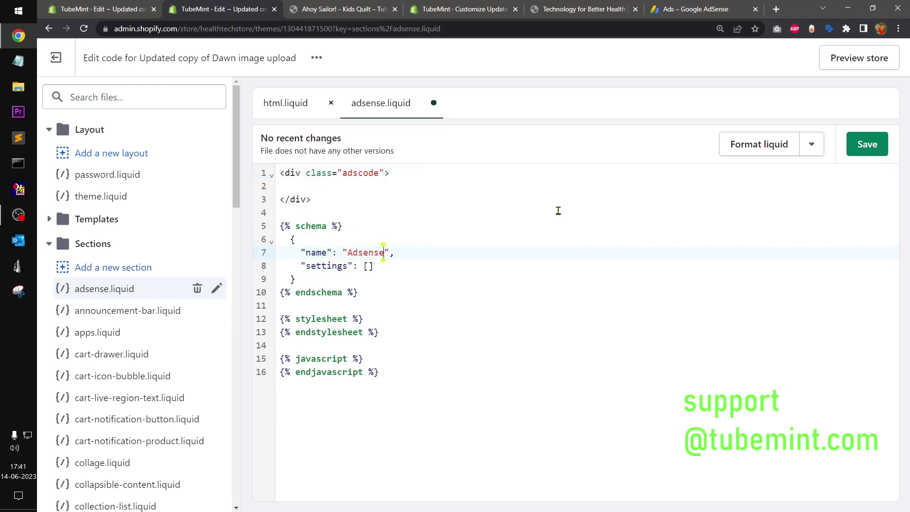
pyautogui.write(' Code')
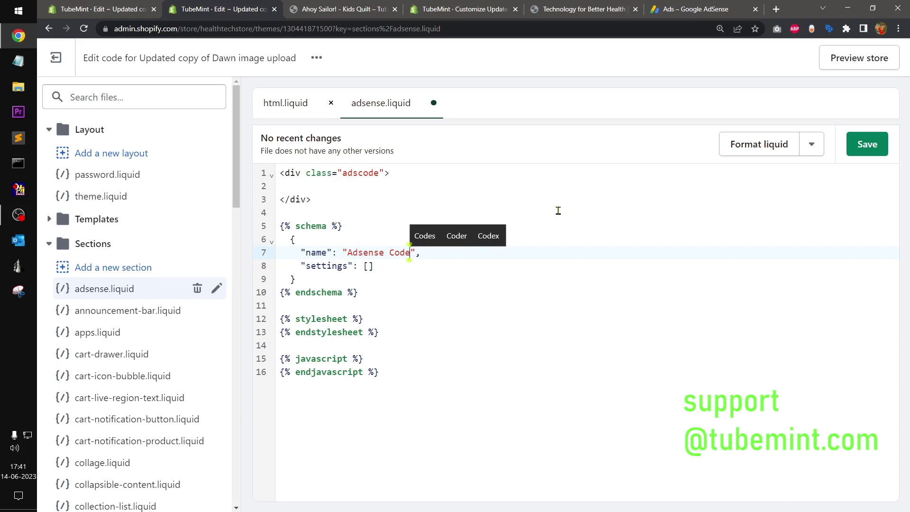
# Copy the type, id and label setting lines from html.liquid into adsense.liquid's settings
pyautogui.click(368, 267)
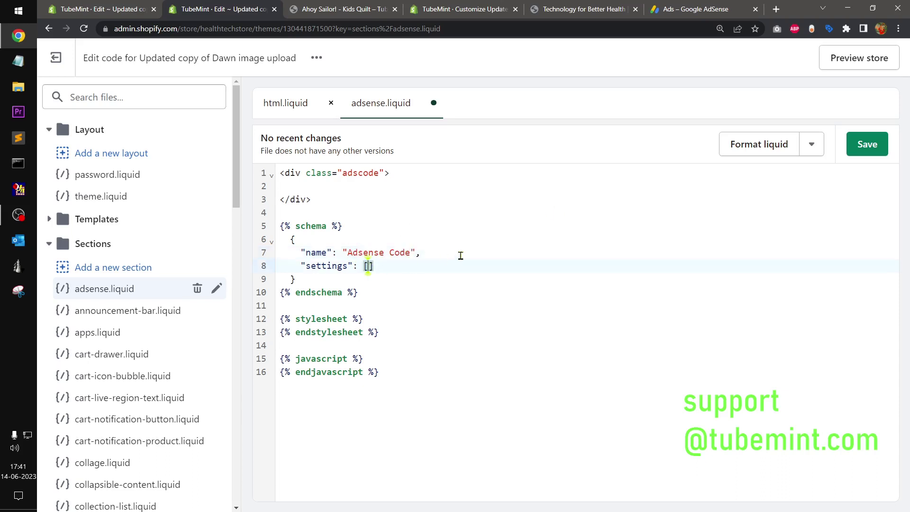
pyautogui.press('Return')
pyautogui.write('{')
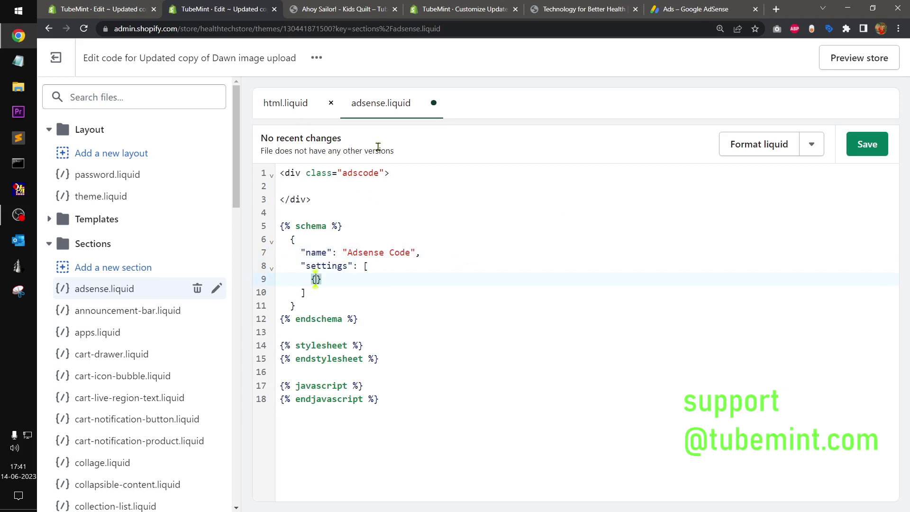
pyautogui.press('Return')
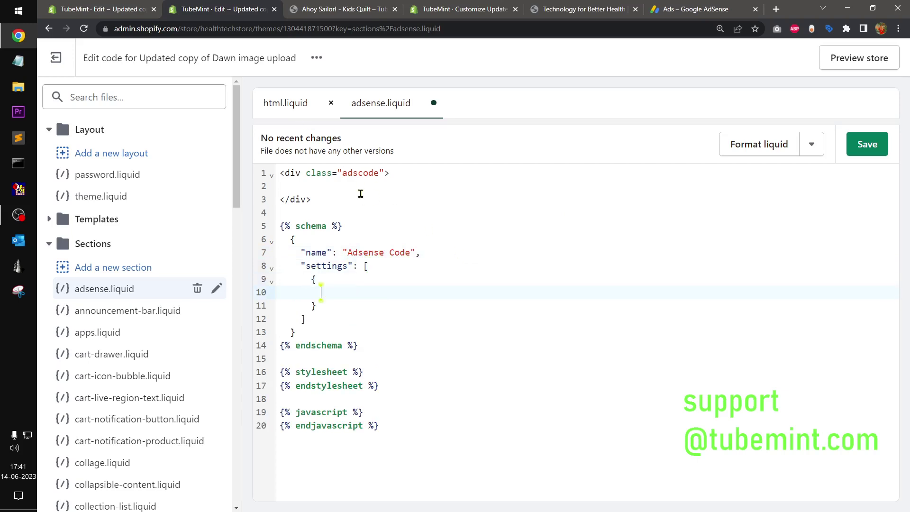
pyautogui.click(273, 104)
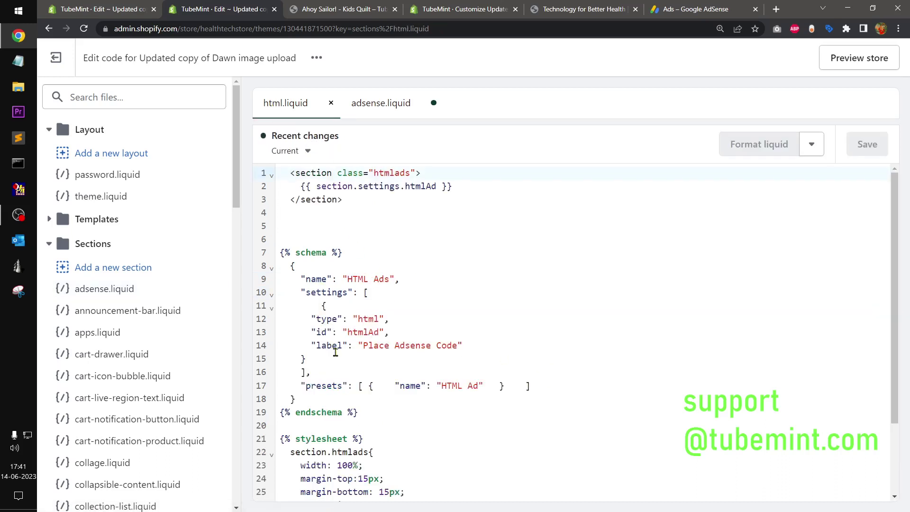
pyautogui.moveTo(307, 320); pyautogui.dragTo(468, 350)
pyautogui.hotkey('ctrl', 'c')
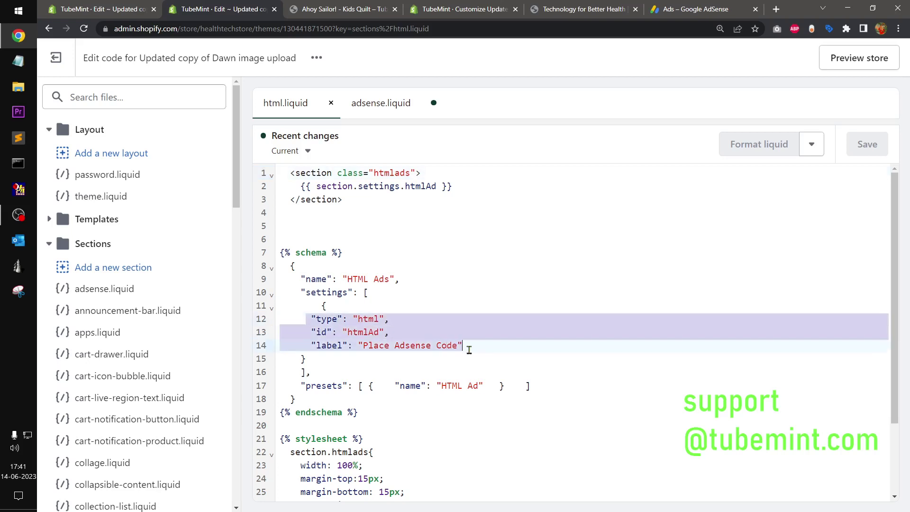
pyautogui.click(377, 103)
pyautogui.click(337, 292)
pyautogui.hotkey('ctrl', 'v')
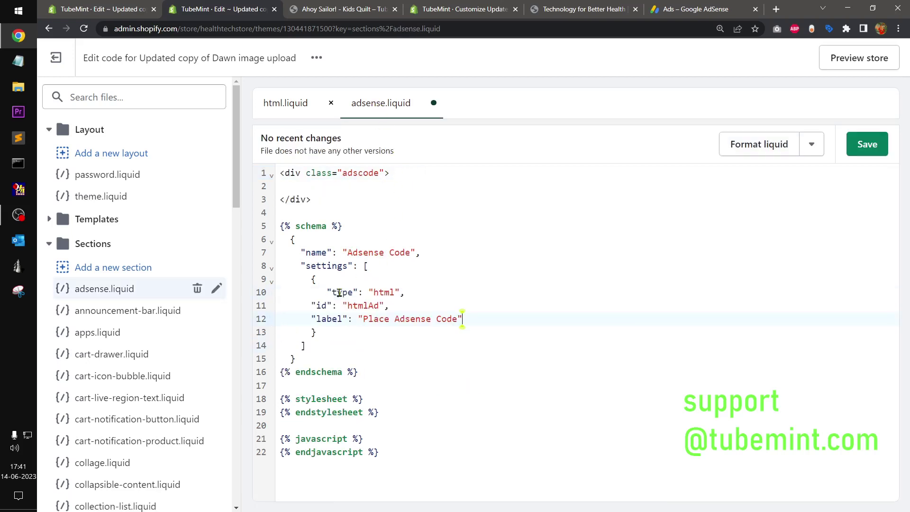
pyautogui.click(326, 292)
pyautogui.press('BackSpace')
pyautogui.press('BackSpace')
pyautogui.press('BackSpace')
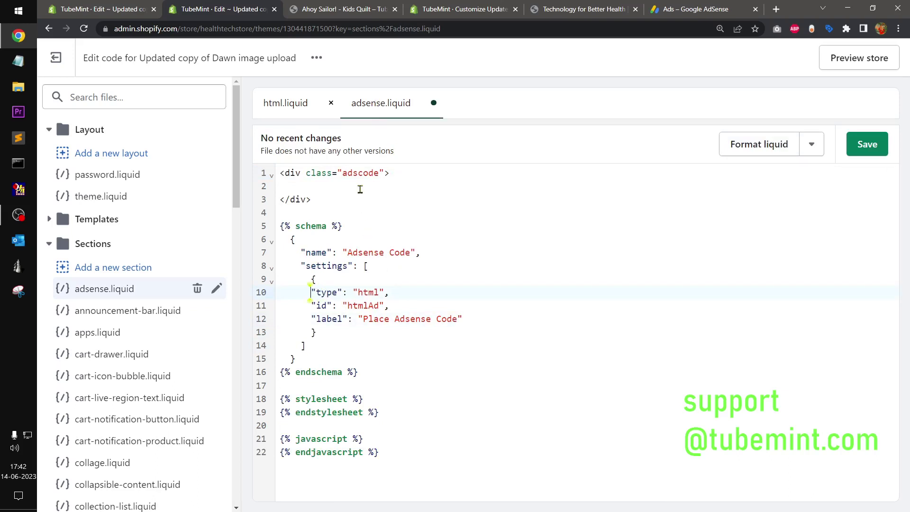
# Set id to adscode, fix the label, output section.settings.adscode in the div, and save
pyautogui.doubleClick(360, 173)
pyautogui.hotkey('ctrl', 'c')
pyautogui.doubleClick(363, 306)
pyautogui.hotkey('ctrl', 'v')
pyautogui.click(460, 318)
pyautogui.write('Bea')
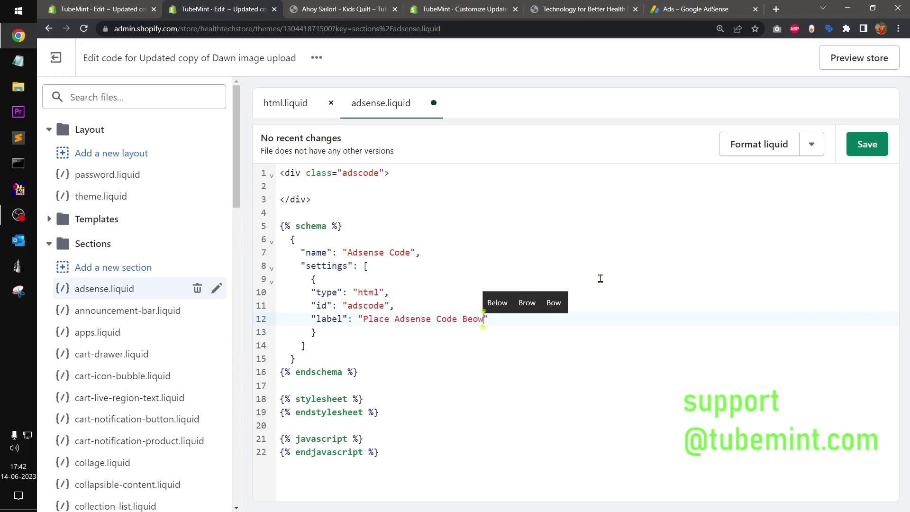
pyautogui.press('BackSpace')
pyautogui.write('low')
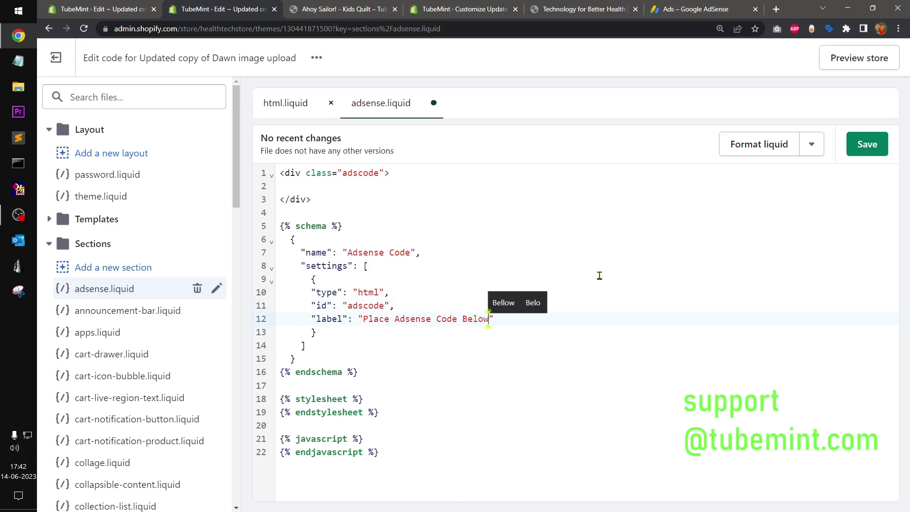
pyautogui.click(289, 185)
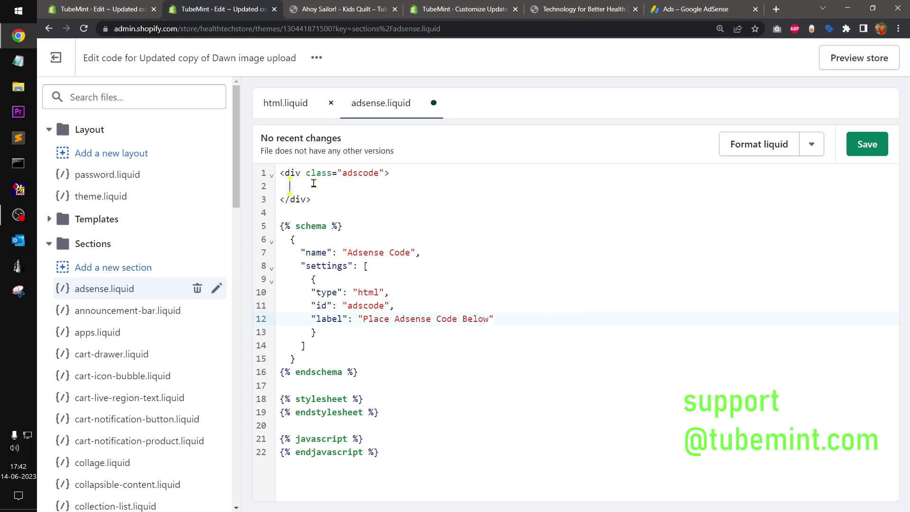
pyautogui.write('{{ s')
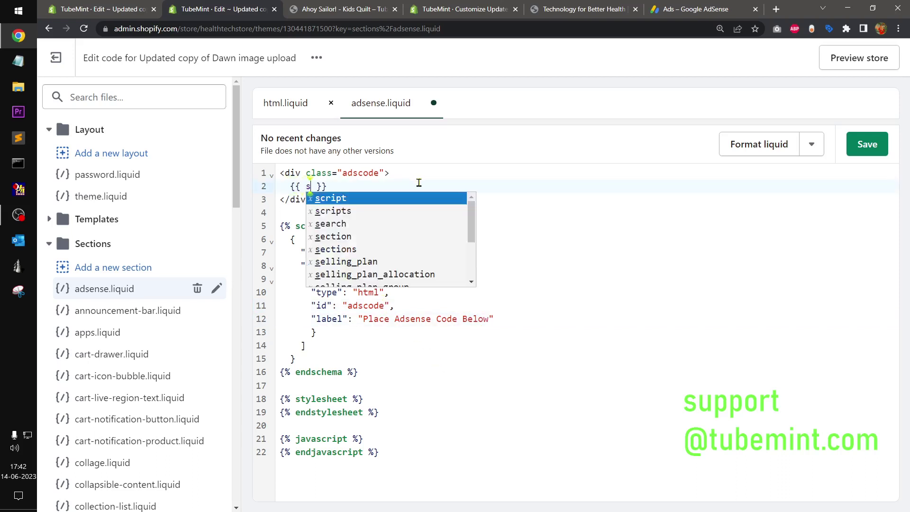
pyautogui.write('ection.')
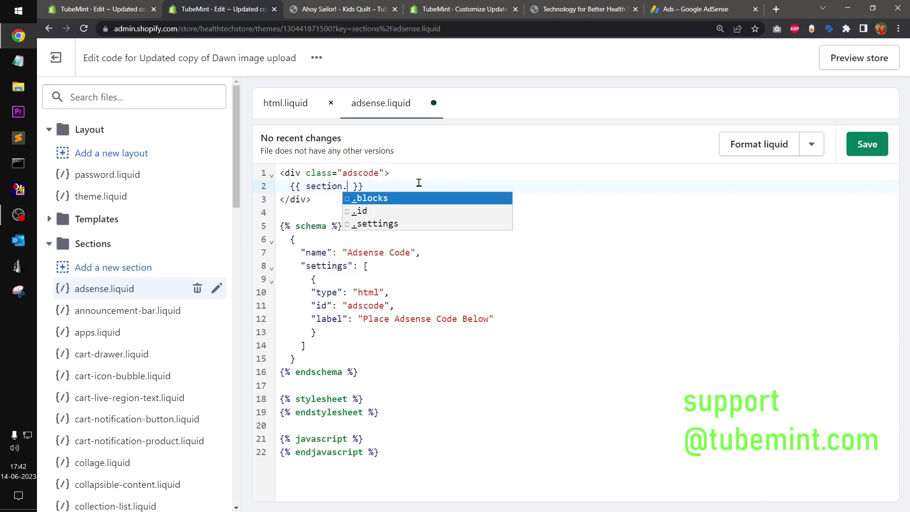
pyautogui.write('se')
pyautogui.press('Return')
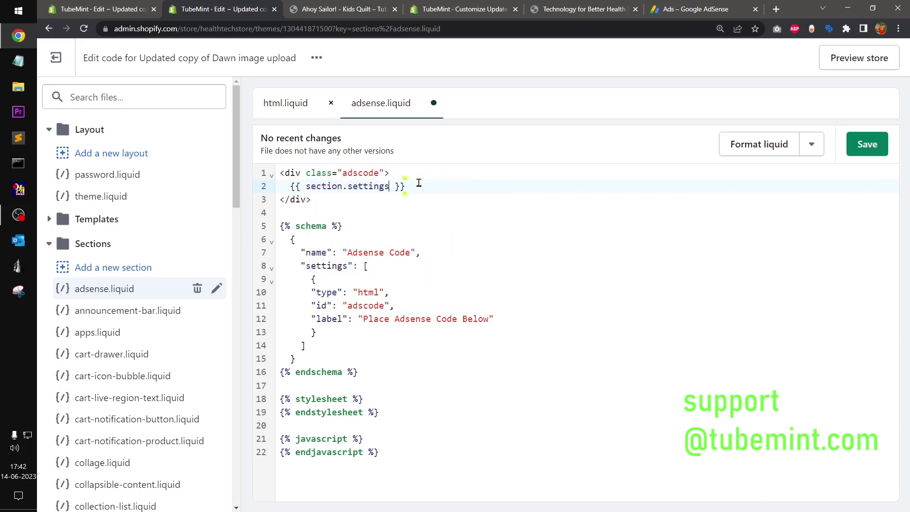
pyautogui.write('.ads')
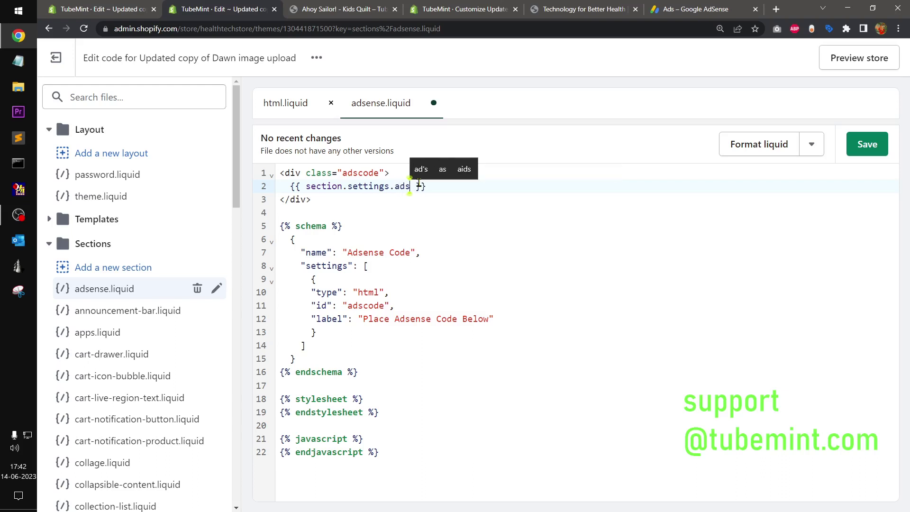
pyautogui.write('code')
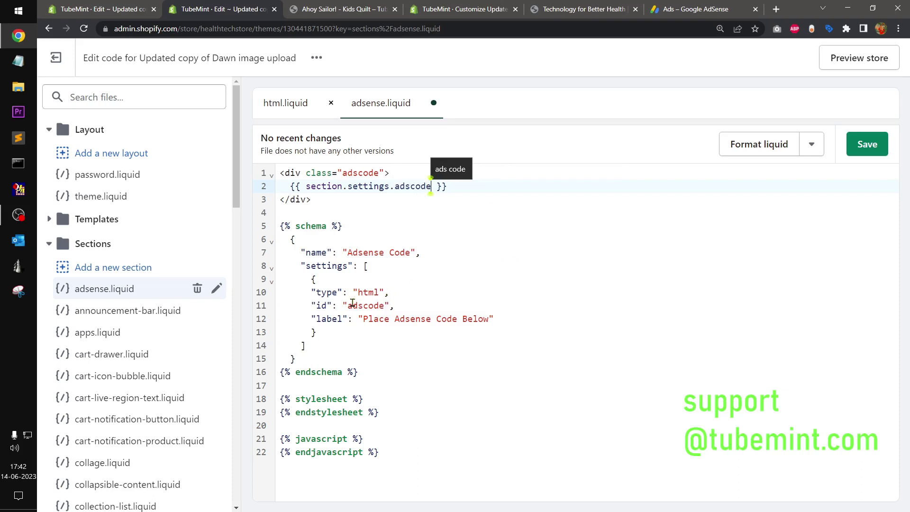
pyautogui.click(446, 269)
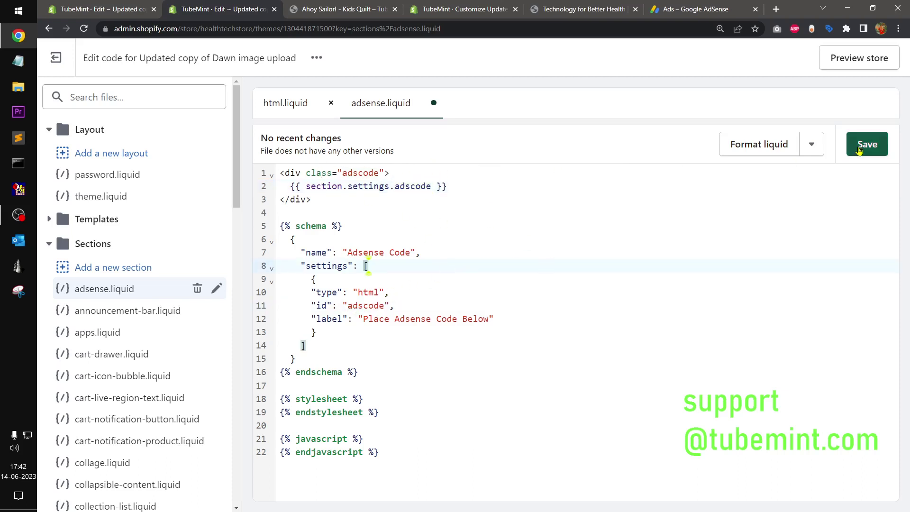
pyautogui.click(842, 160)
# Copy the section.htmlads style block from html.liquid into adsense.liquid's stylesheet
pyautogui.click(283, 107)
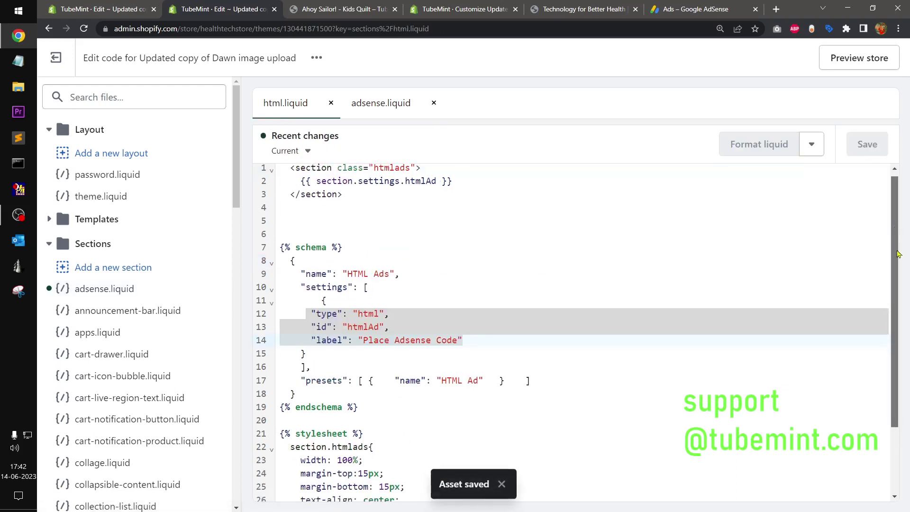
pyautogui.scroll(-2, 521, 405)
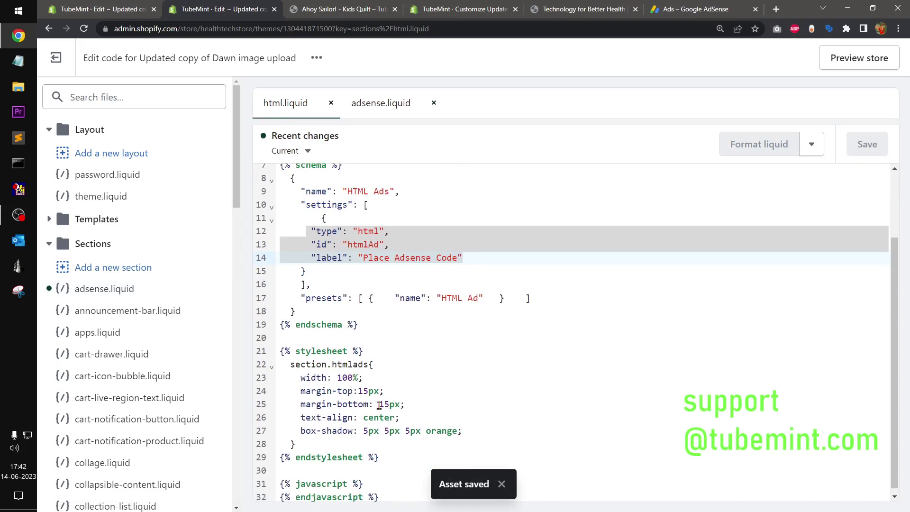
pyautogui.moveTo(462, 431); pyautogui.dragTo(286, 366)
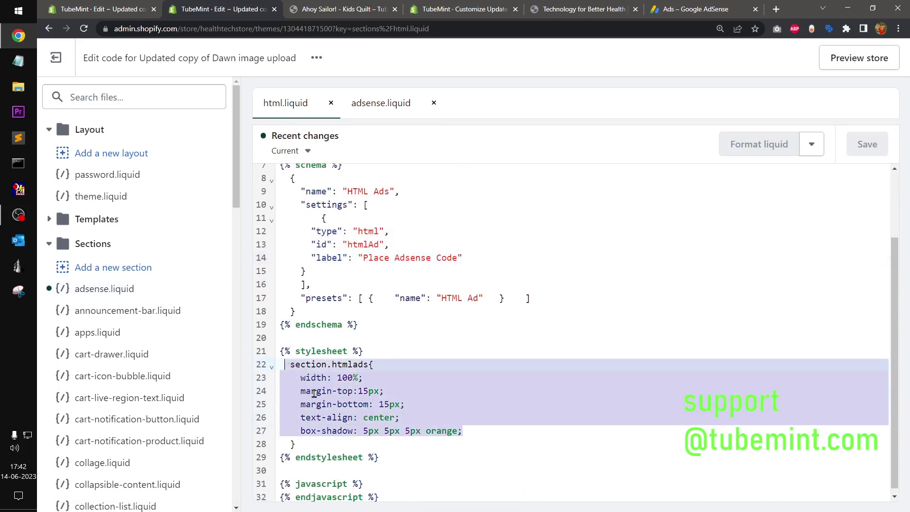
pyautogui.moveTo(295, 444); pyautogui.dragTo(275, 365)
pyautogui.hotkey('ctrl', 'c')
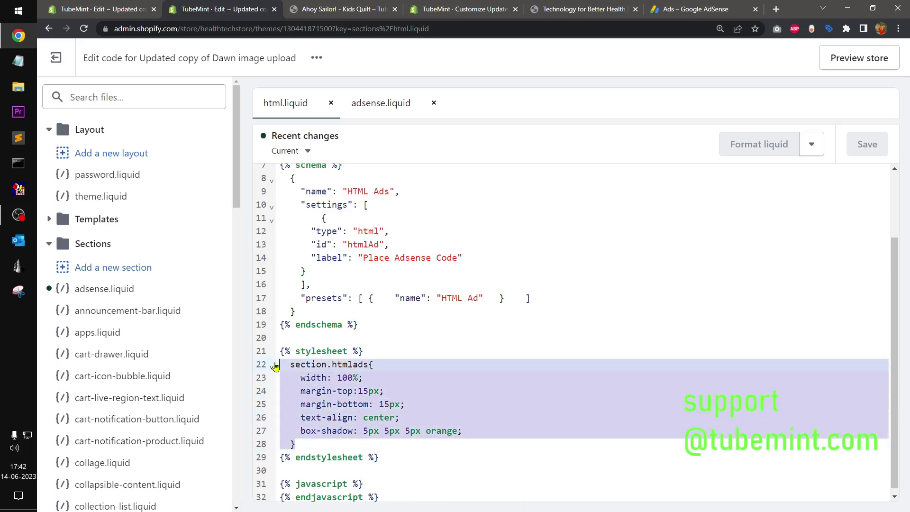
pyautogui.click(372, 103)
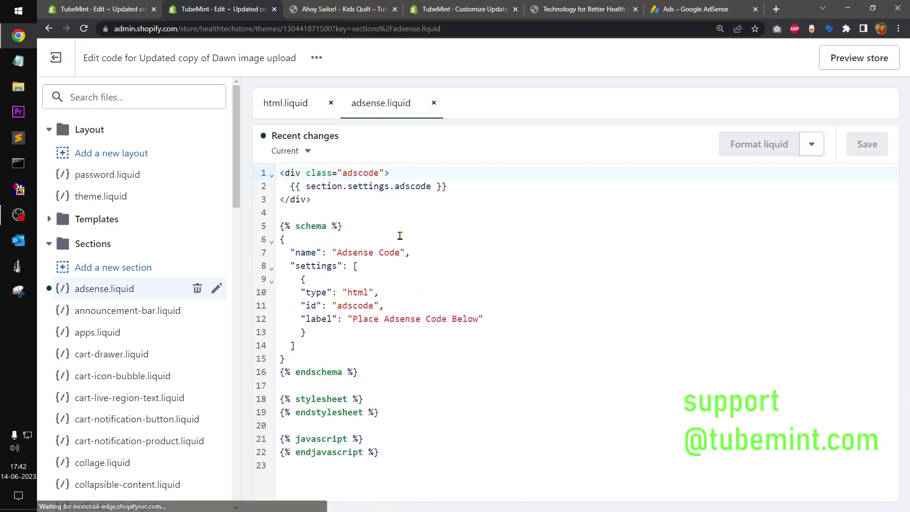
pyautogui.click(383, 396)
pyautogui.press('Return')
pyautogui.hotkey('ctrl', 'v')
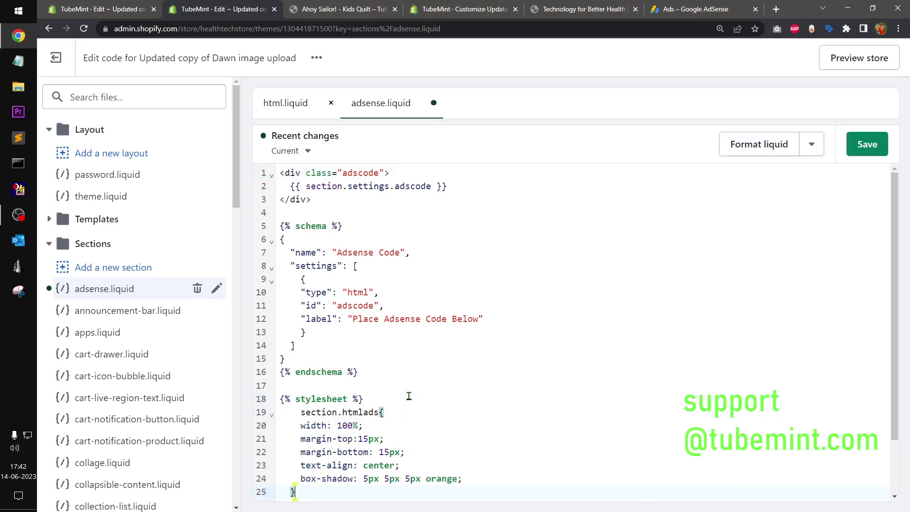
# Change the style selector to div.adscode and save adsense.liquid
pyautogui.doubleClick(356, 173)
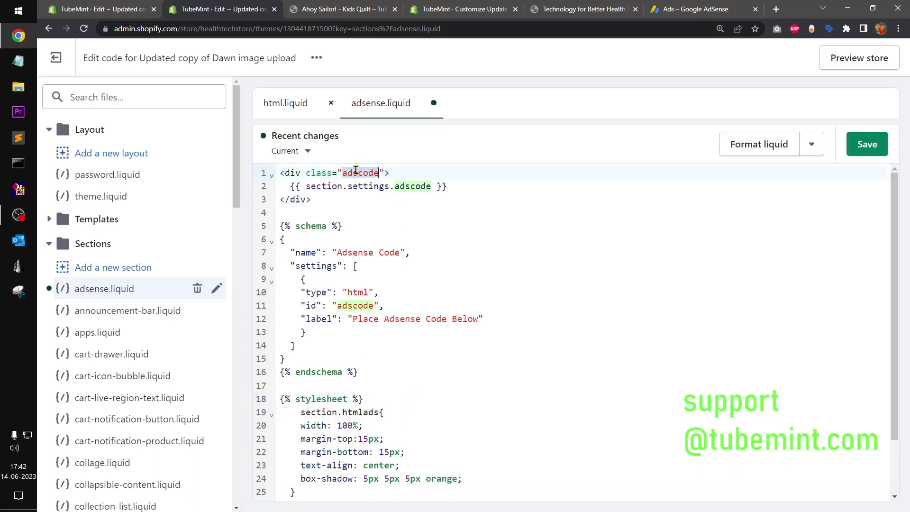
pyautogui.doubleClick(359, 413)
pyautogui.write('adscode')
pyautogui.doubleClick(321, 413)
pyautogui.write('div')
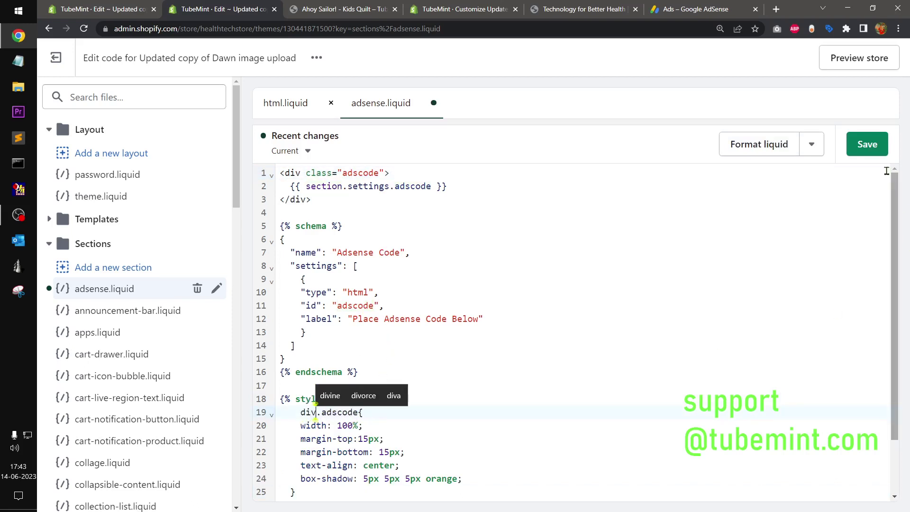
pyautogui.click(865, 145)
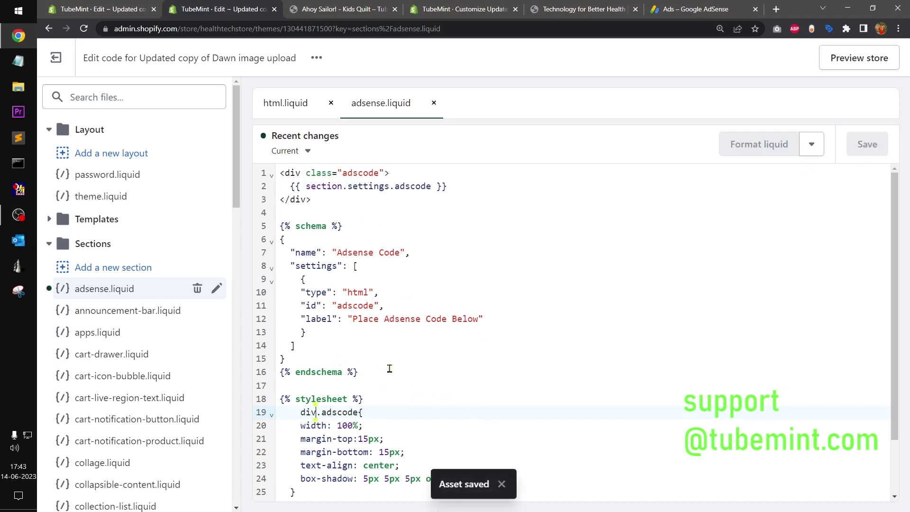
# Add a new line after the settings list and copy the presets line from html.liquid
pyautogui.click(357, 266)
pyautogui.click(298, 346)
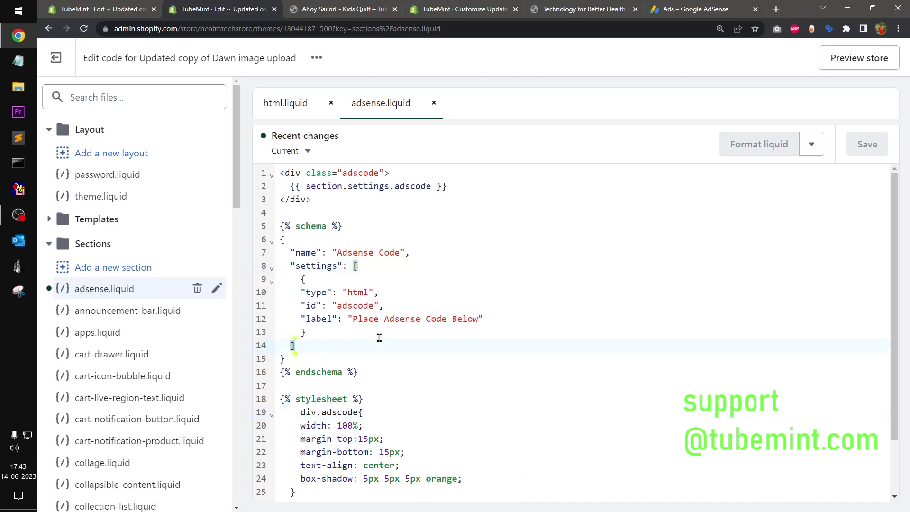
pyautogui.write(',')
pyautogui.press('Return')
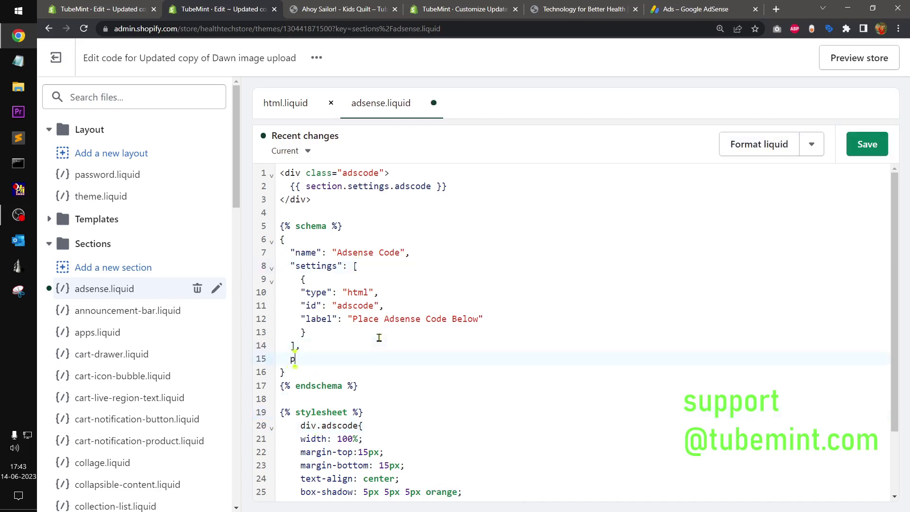
pyautogui.write('"prese')
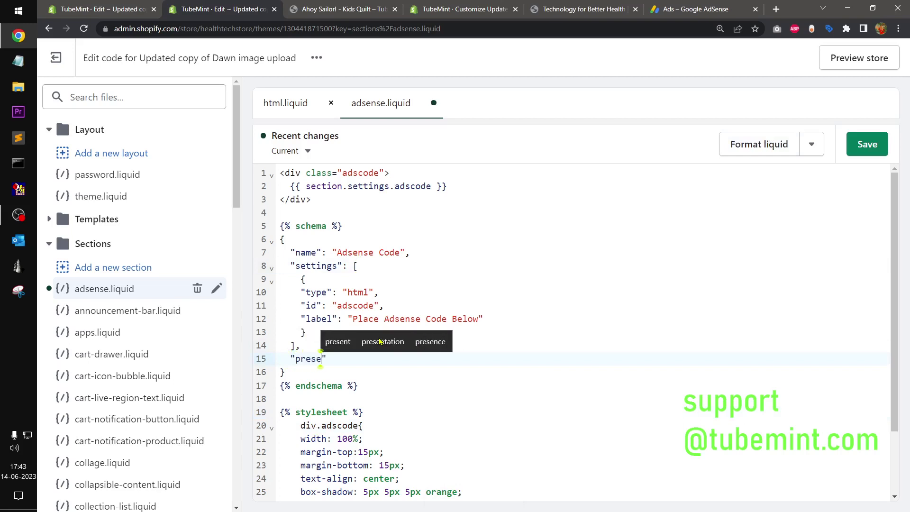
pyautogui.write('t')
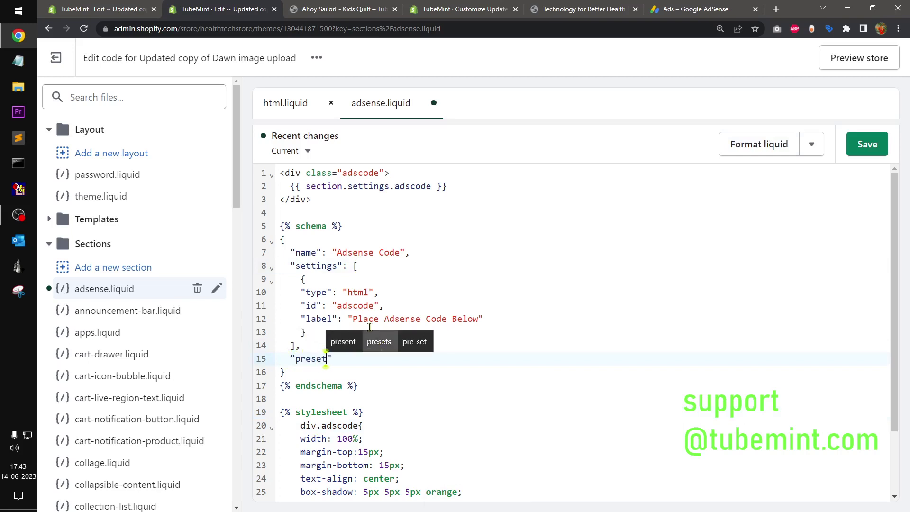
pyautogui.click(291, 107)
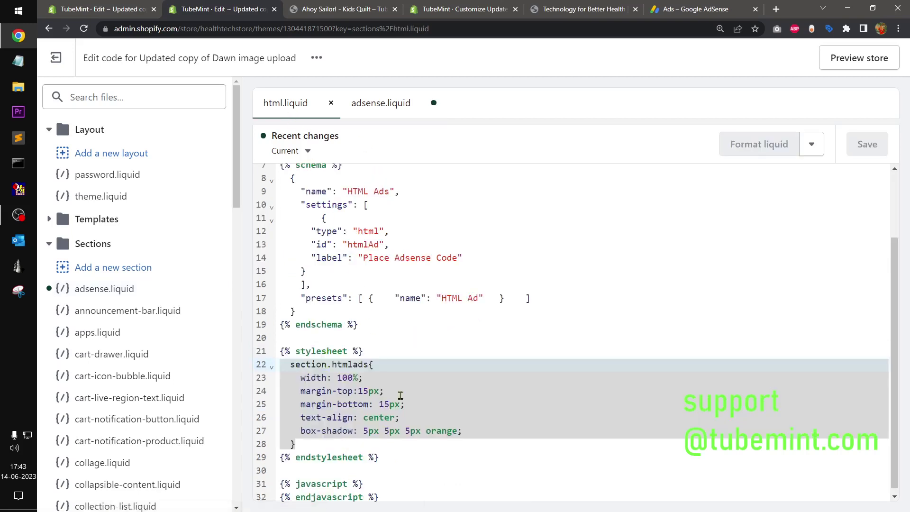
pyautogui.moveTo(301, 298); pyautogui.dragTo(583, 299)
pyautogui.hotkey('ctrl', 'c')
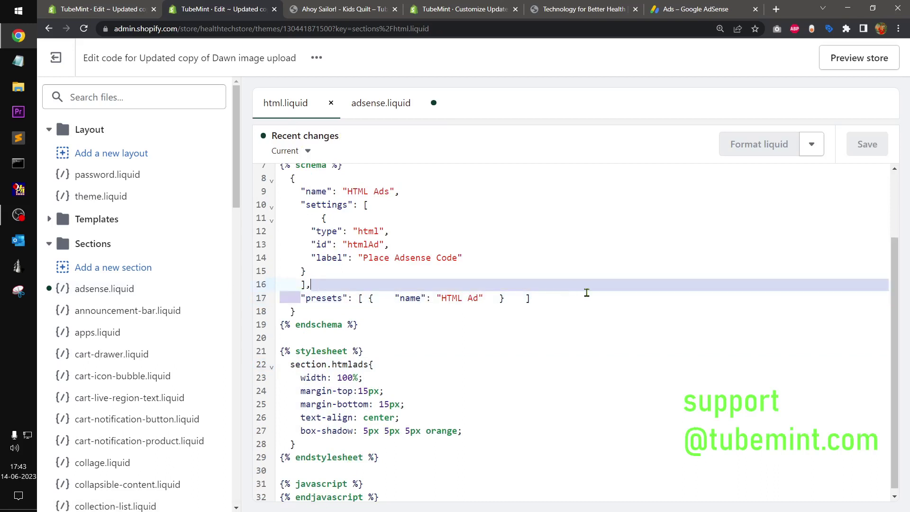
# Replace the placeholder preset in adsense.liquid with the copied presets block and clear its name
pyautogui.click(388, 107)
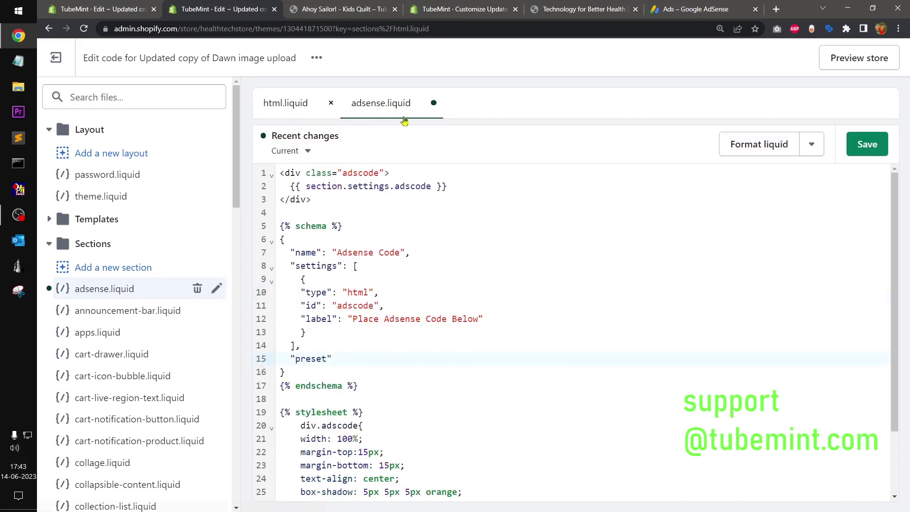
pyautogui.moveTo(289, 363); pyautogui.dragTo(353, 363)
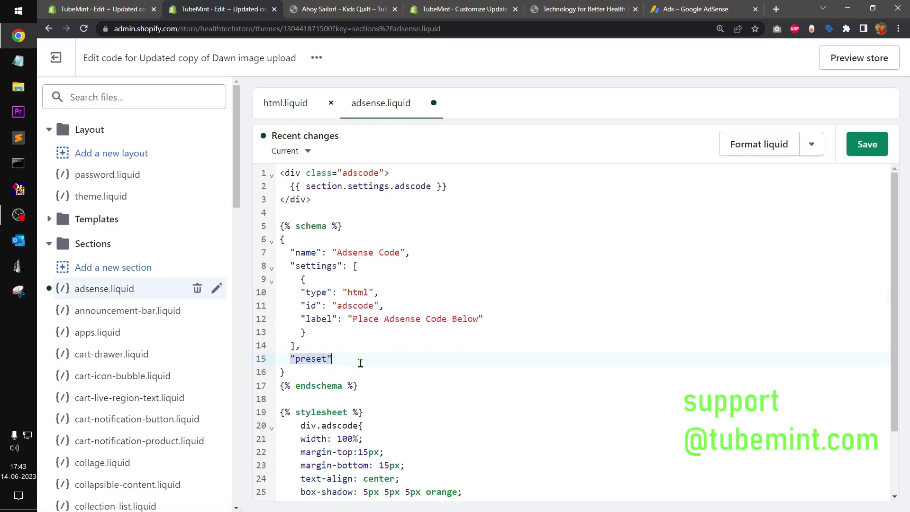
pyautogui.hotkey('ctrl', 'v')
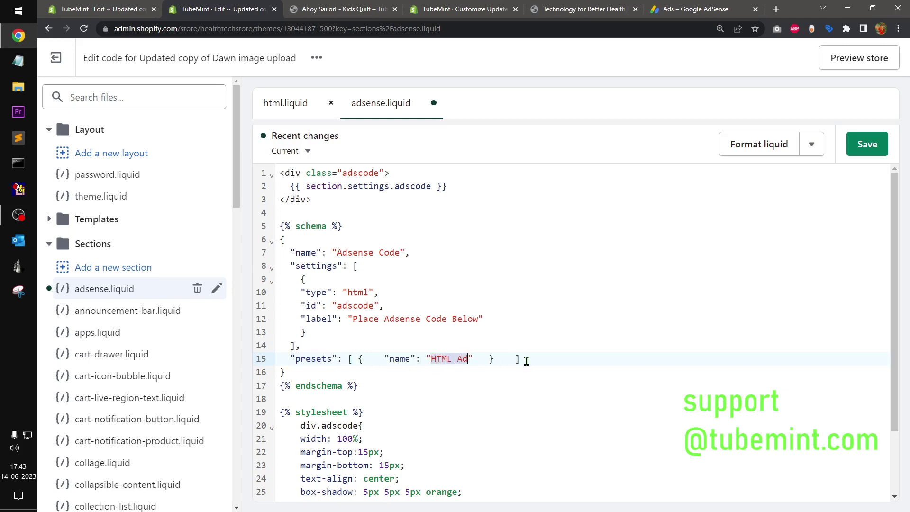
pyautogui.press('BackSpace')
# Name the preset 'Adsense Code' and save adsense.liquid
pyautogui.moveTo(401, 253); pyautogui.dragTo(349, 252)
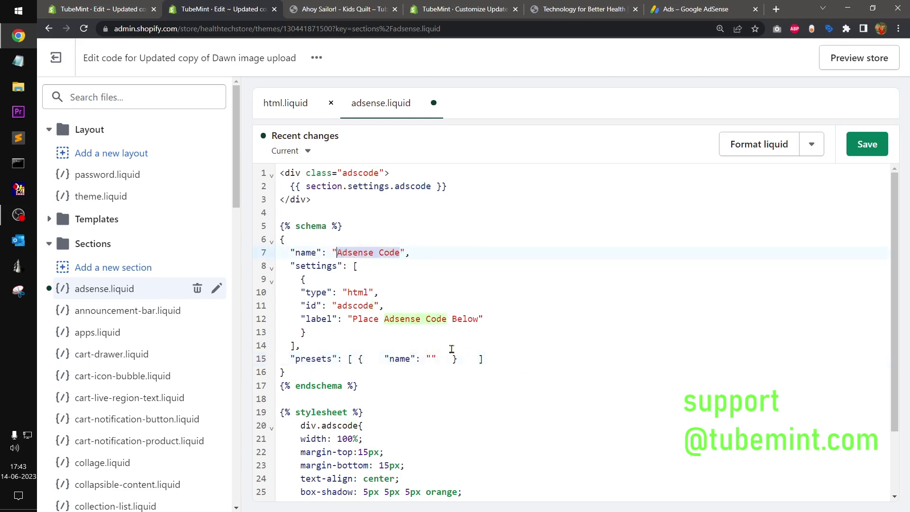
pyautogui.click(431, 359)
pyautogui.write('Adsense Code')
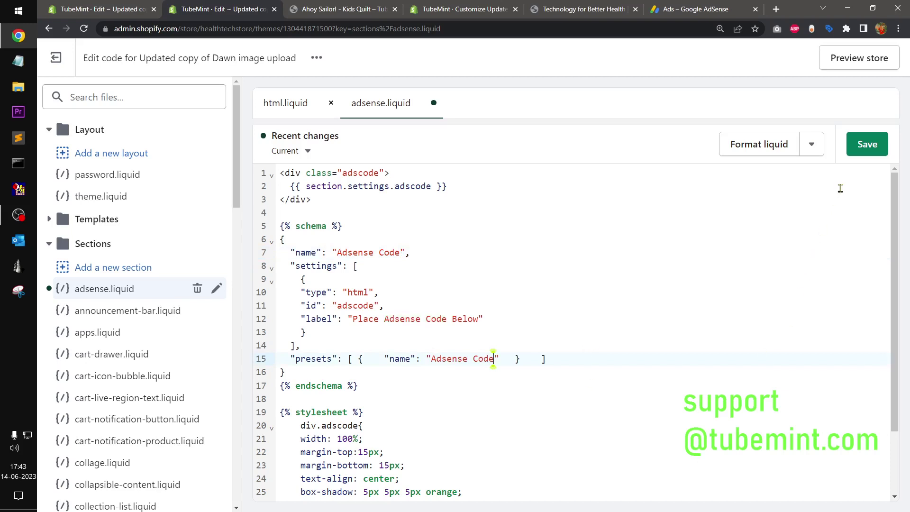
pyautogui.click(863, 146)
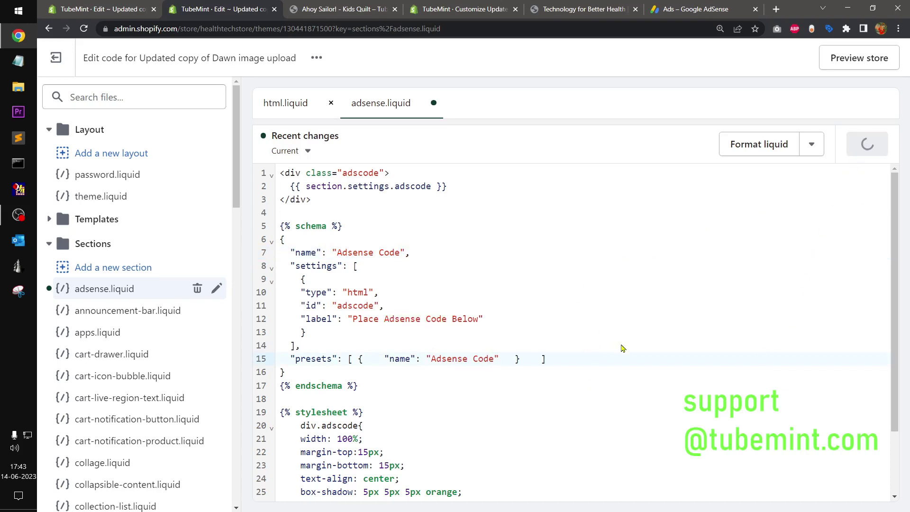
pyautogui.scroll(-2, 614, 334)
pyautogui.scroll(2, 610, 337)
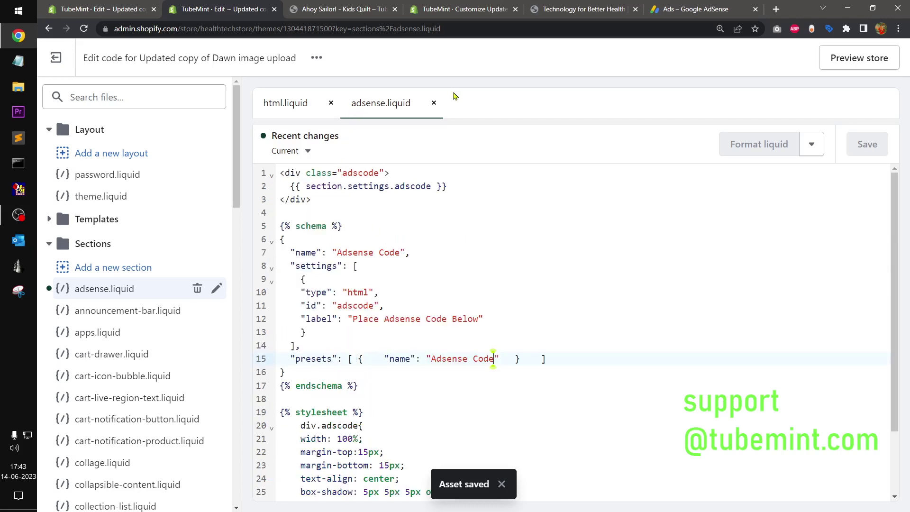
# Leave the code editor and open the current theme in the customizer
pyautogui.click(113, 9)
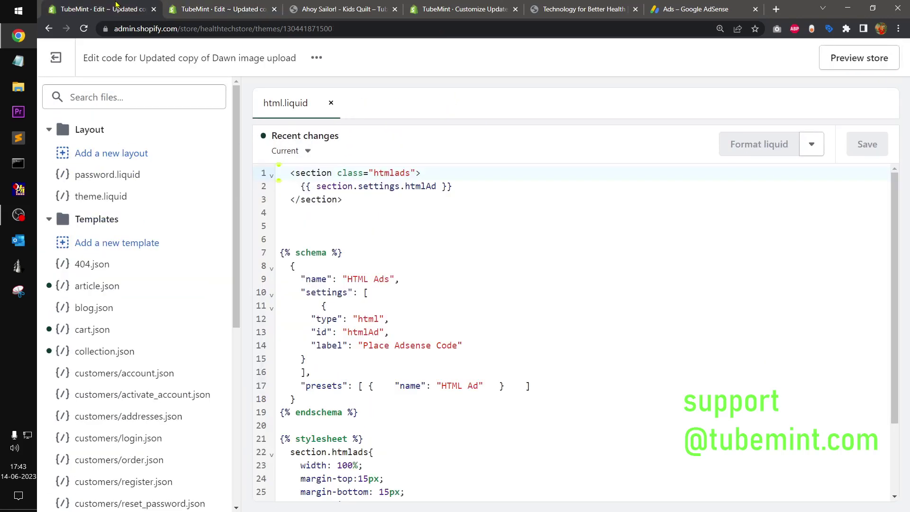
pyautogui.click(56, 60)
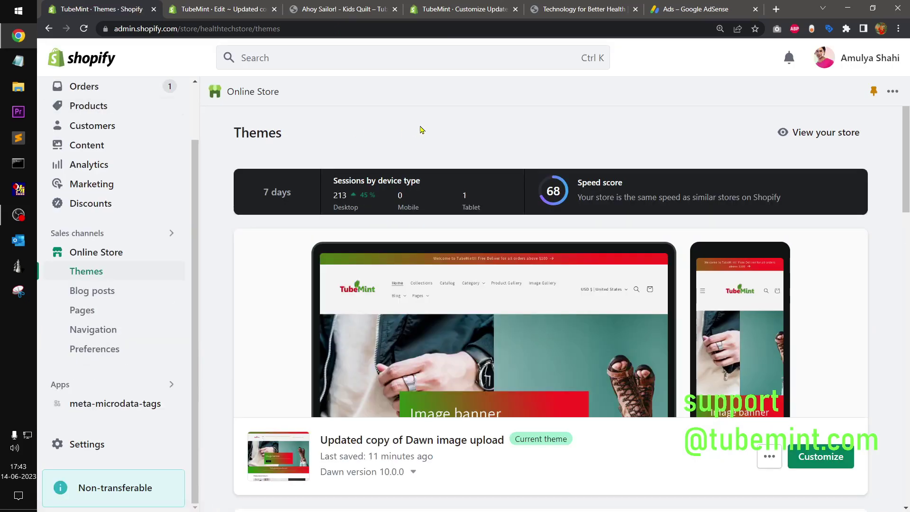
pyautogui.hotkey('ctrl', '-')
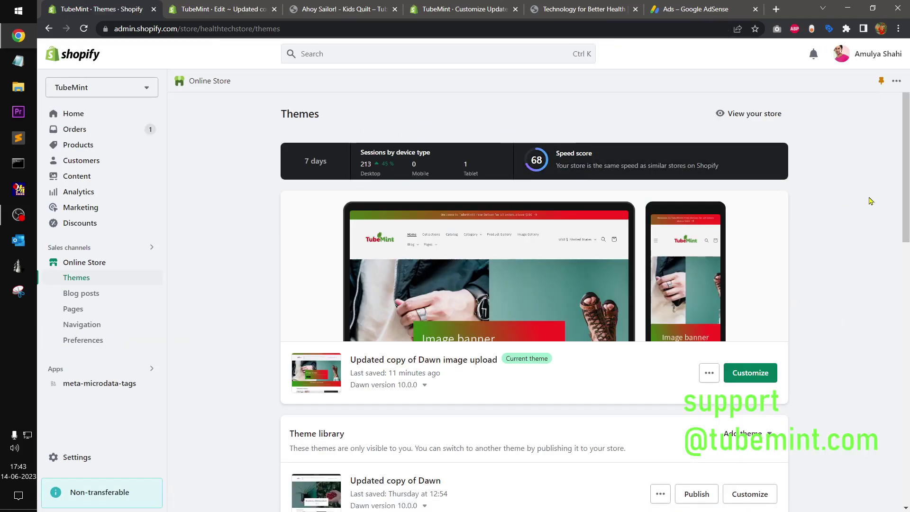
pyautogui.click(742, 374)
# Copy the HTML version of the AdSense ad unit code and return to the customizer
pyautogui.click(679, 8)
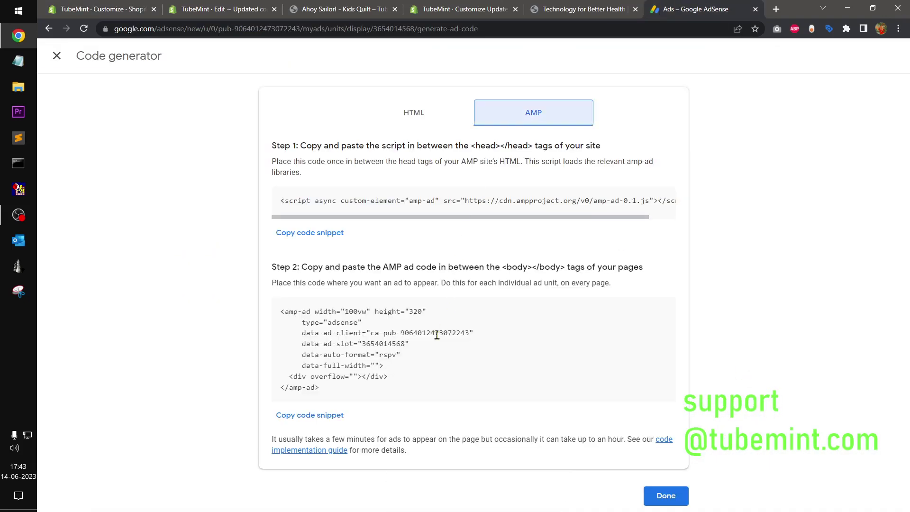
pyautogui.click(421, 119)
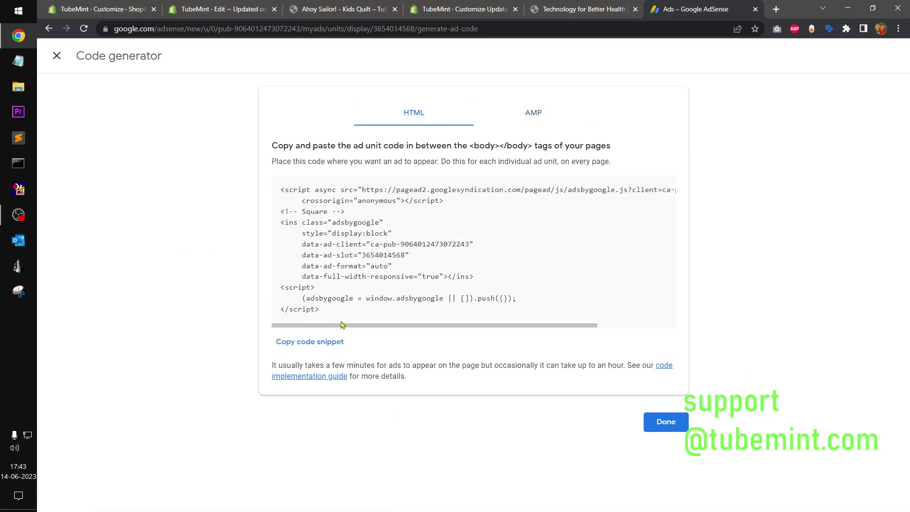
pyautogui.click(318, 340)
pyautogui.hotkey('ctrl', '1')
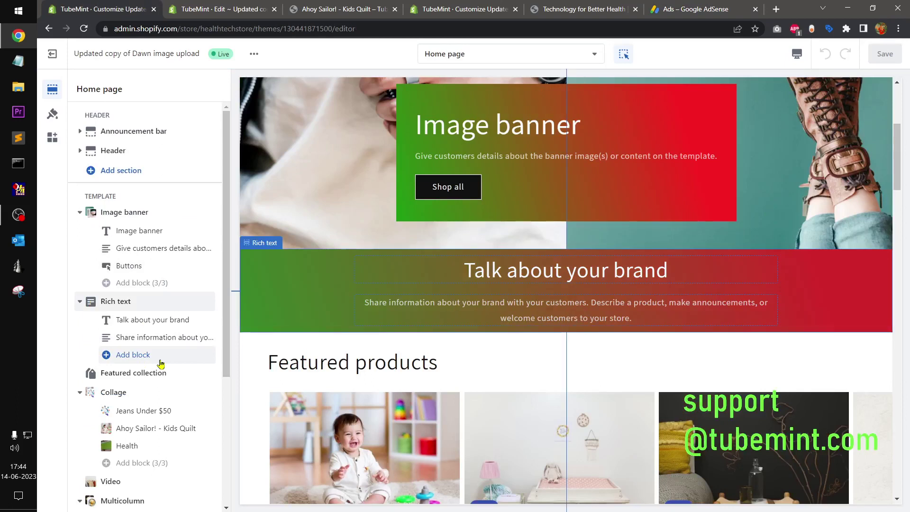
pyautogui.scroll(-3, 161, 362)
# Add an Adsense Code section to the Home page and open its settings
pyautogui.click(125, 433)
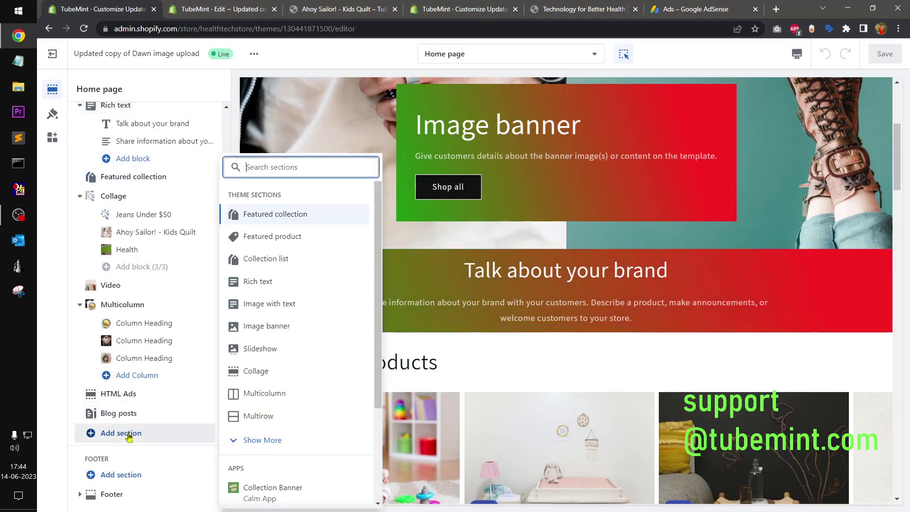
pyautogui.write('html')
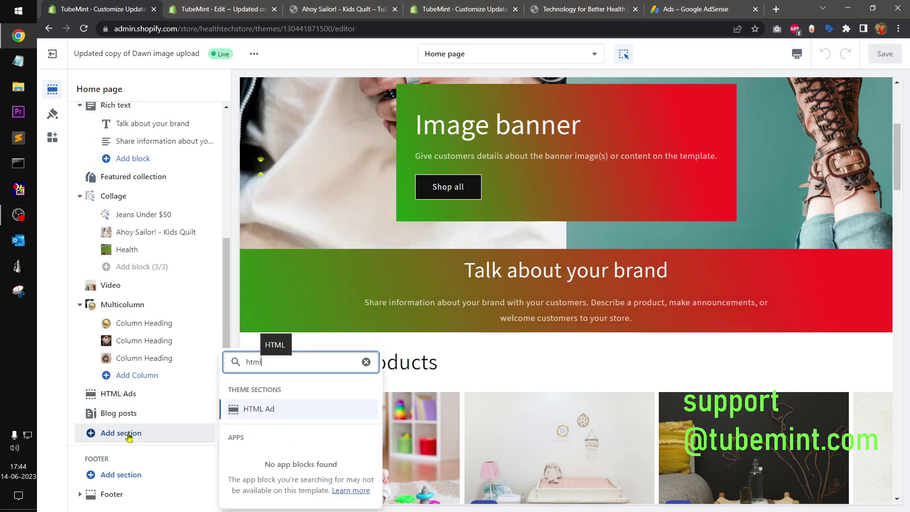
pyautogui.write('adse')
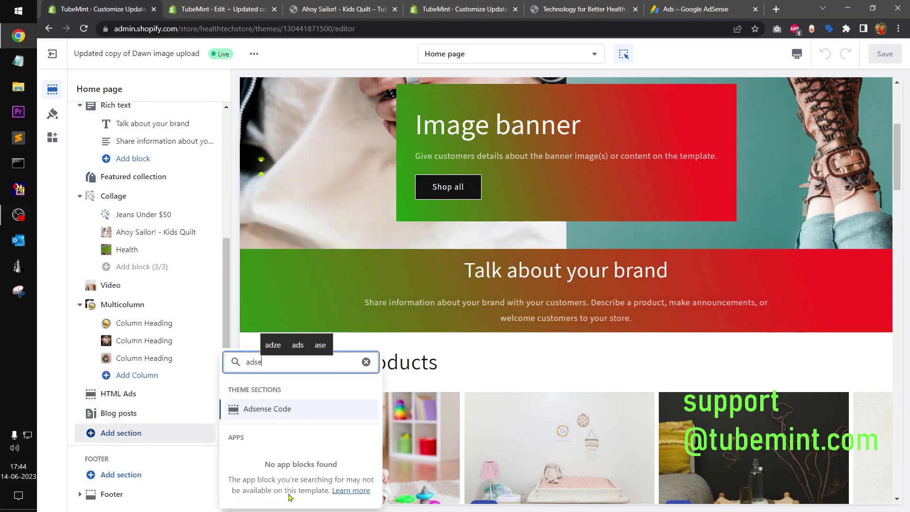
pyautogui.click(266, 410)
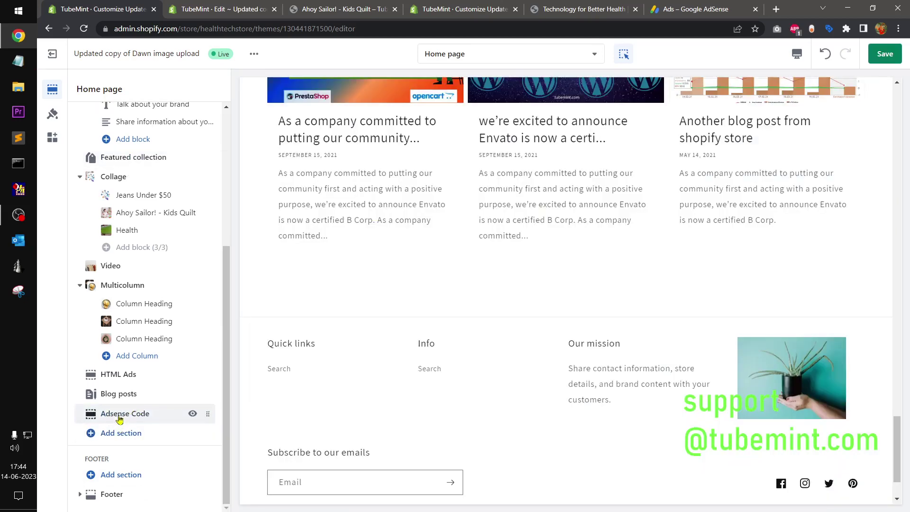
pyautogui.click(117, 413)
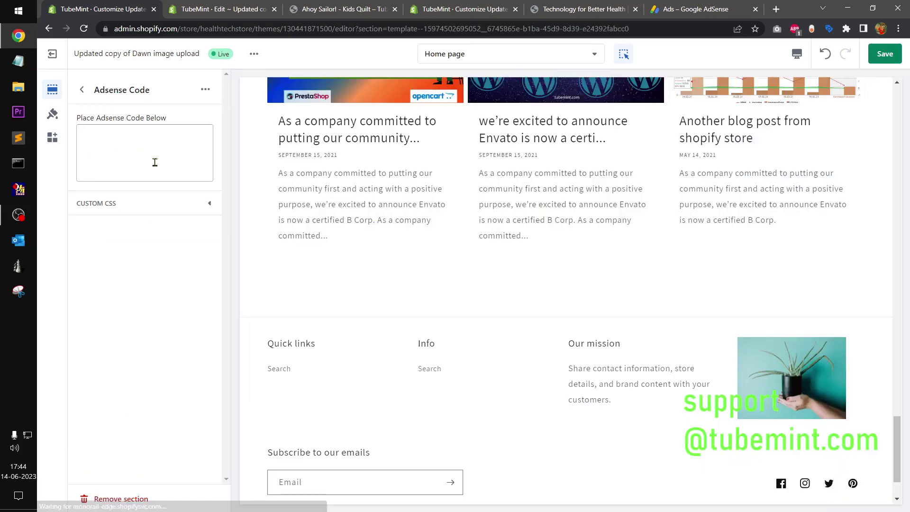
# Paste the AdSense code with the note 'myadsense code does on homepage' and save
pyautogui.click(171, 136)
pyautogui.hotkey('ctrl', 'v')
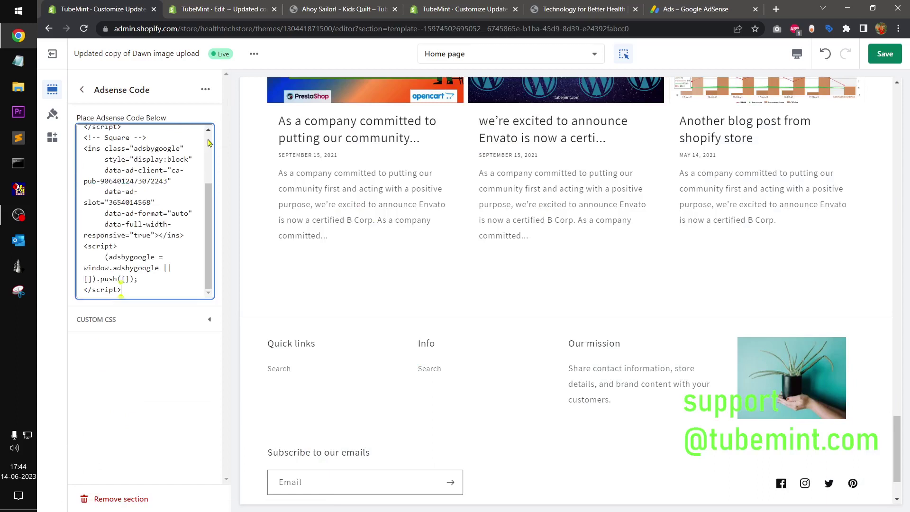
pyautogui.press('Return')
pyautogui.press('Return')
pyautogui.write('myadsense code d')
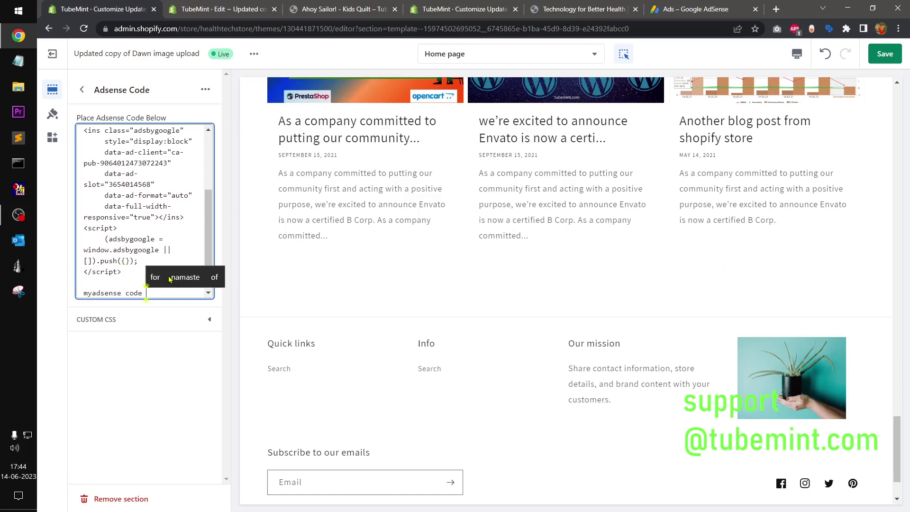
pyautogui.write('oes on homepage')
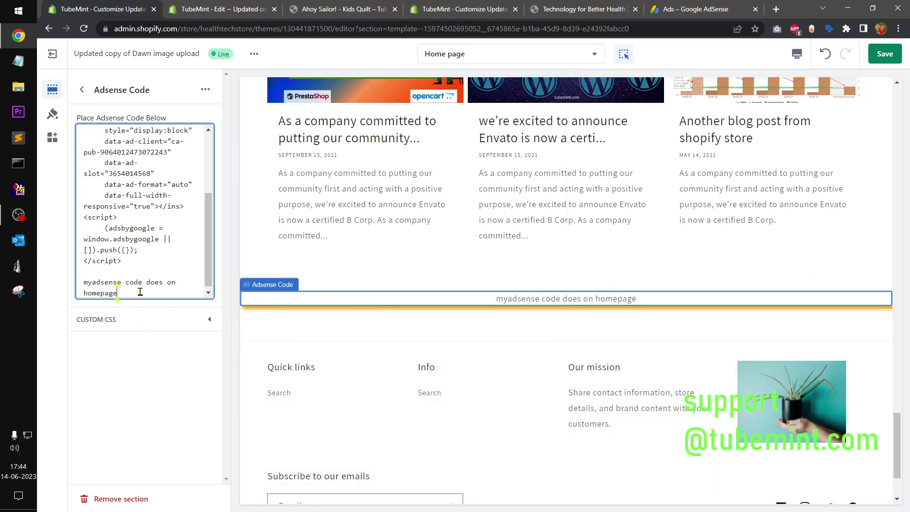
pyautogui.hotkey('ctrl', 'a')
pyautogui.hotkey('ctrl', 'c')
pyautogui.click(894, 54)
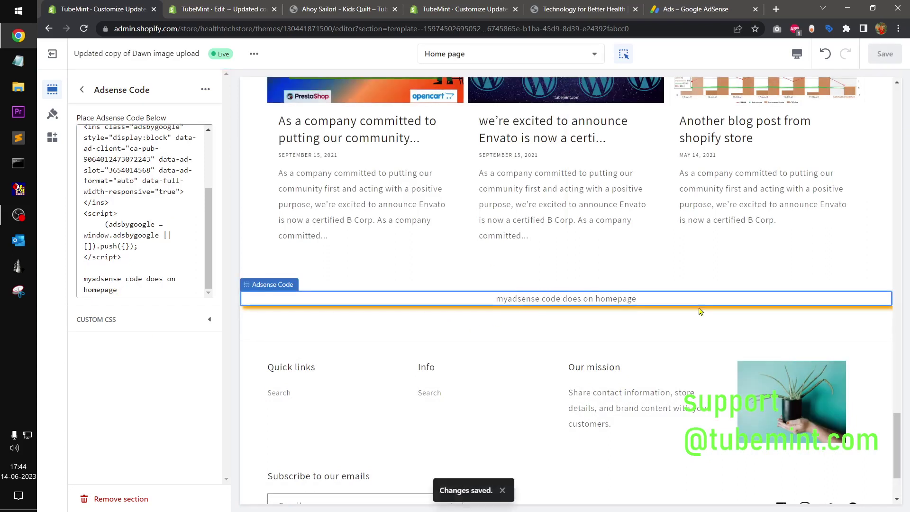
# Switch to the Default product template and add an Adsense Code section
pyautogui.click(452, 55)
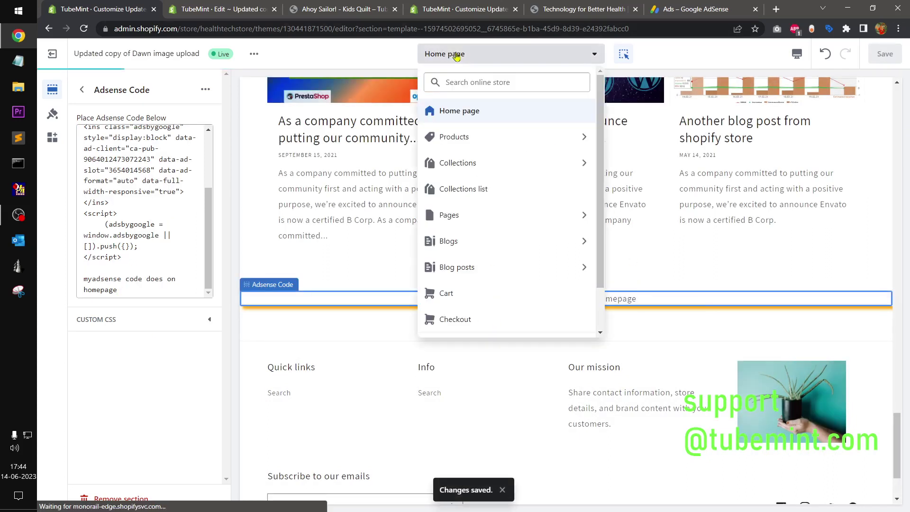
pyautogui.click(446, 138)
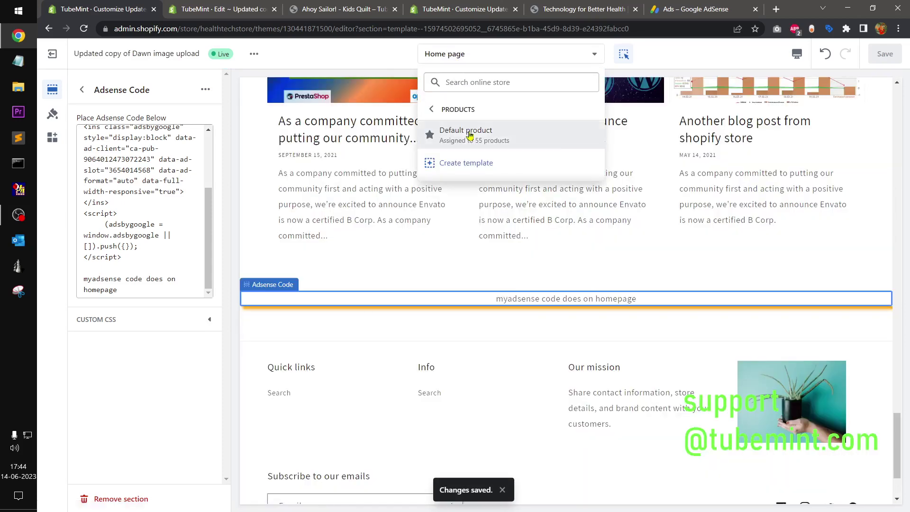
pyautogui.click(467, 133)
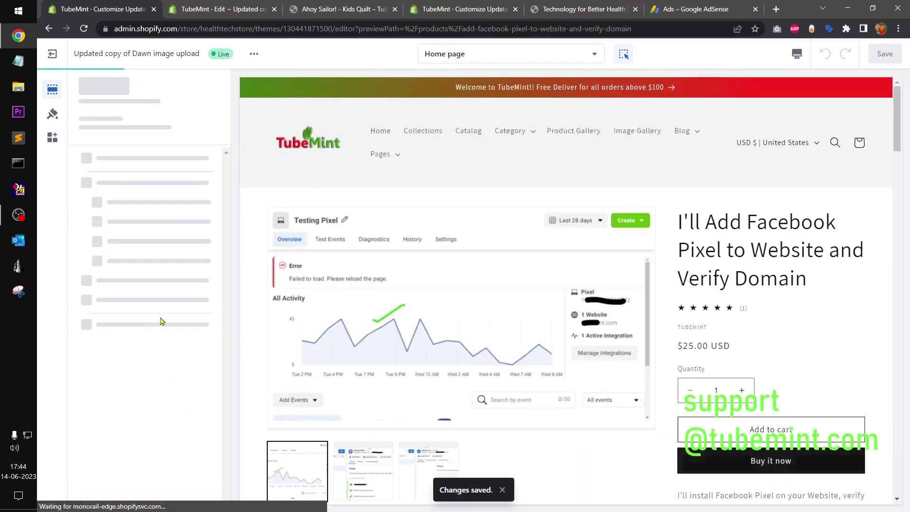
pyautogui.scroll(-5, 161, 319)
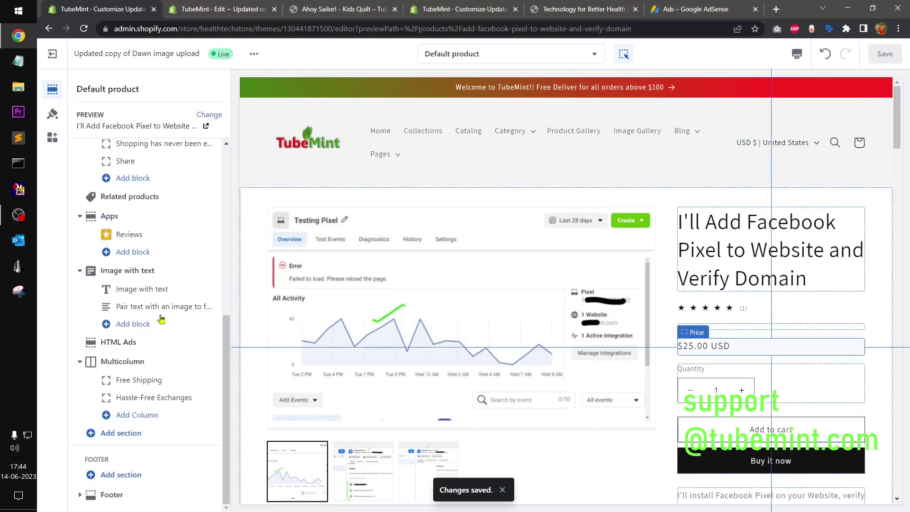
pyautogui.click(138, 433)
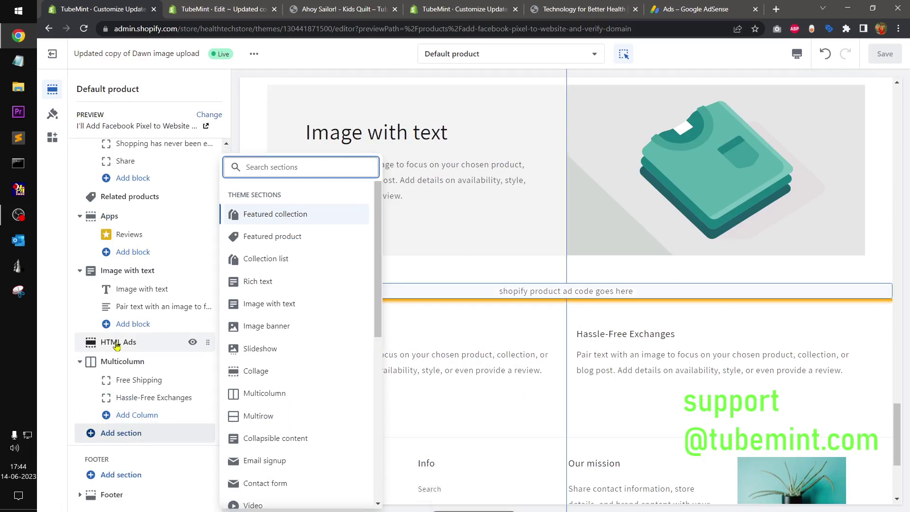
pyautogui.write('adse')
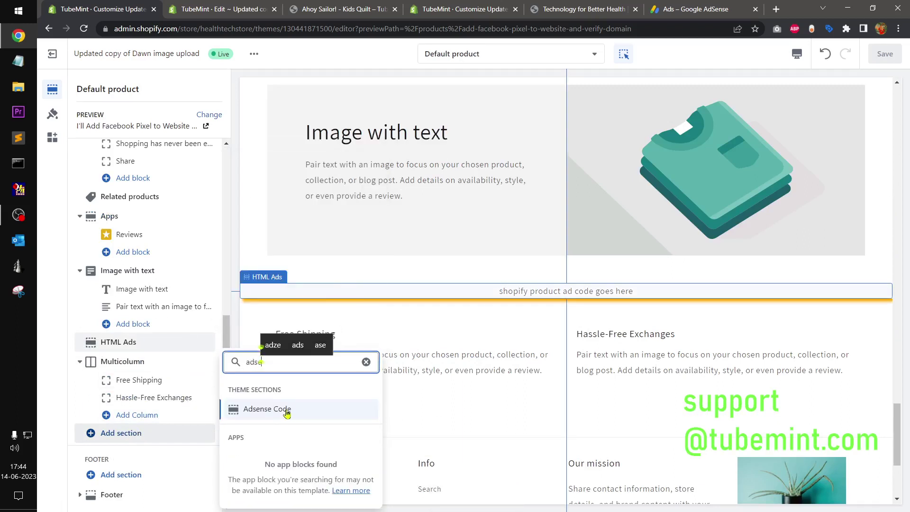
pyautogui.click(284, 410)
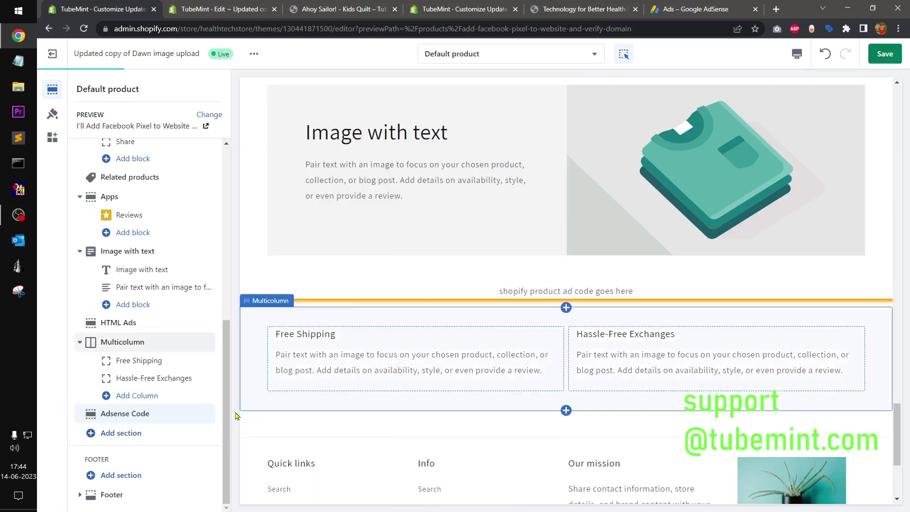
# Paste the ad script, change the note's 'homepage' to 'product page', and save
pyautogui.click(135, 417)
pyautogui.click(123, 155)
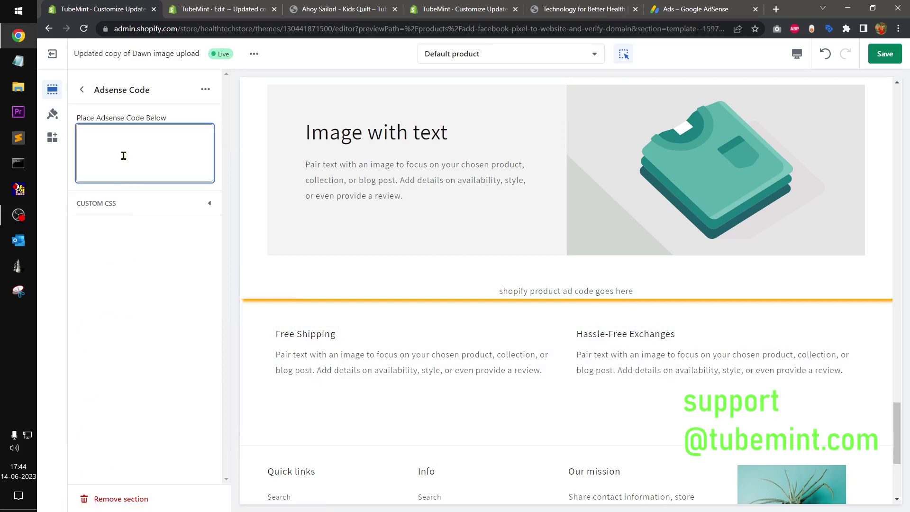
pyautogui.hotkey('ctrl', 'v')
pyautogui.moveTo(78, 118); pyautogui.dragTo(181, 126)
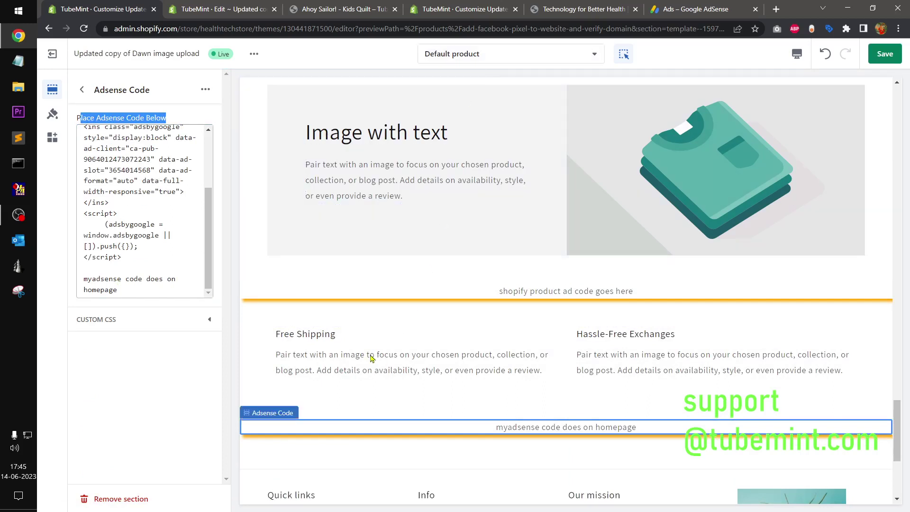
pyautogui.doubleClick(98, 290)
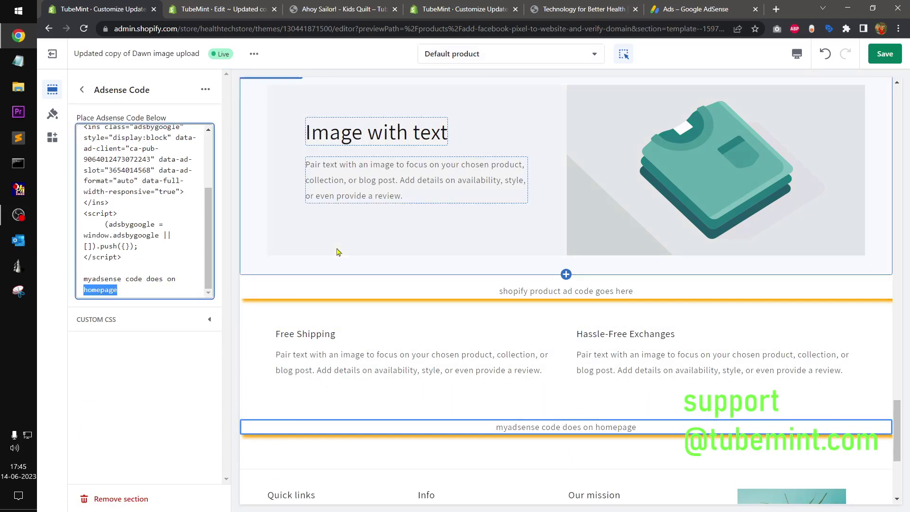
pyautogui.write('product ')
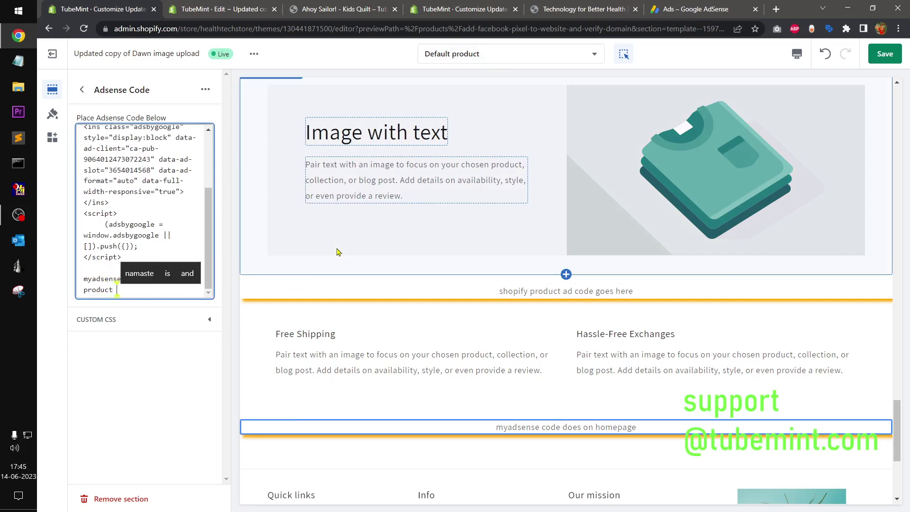
pyautogui.write('page')
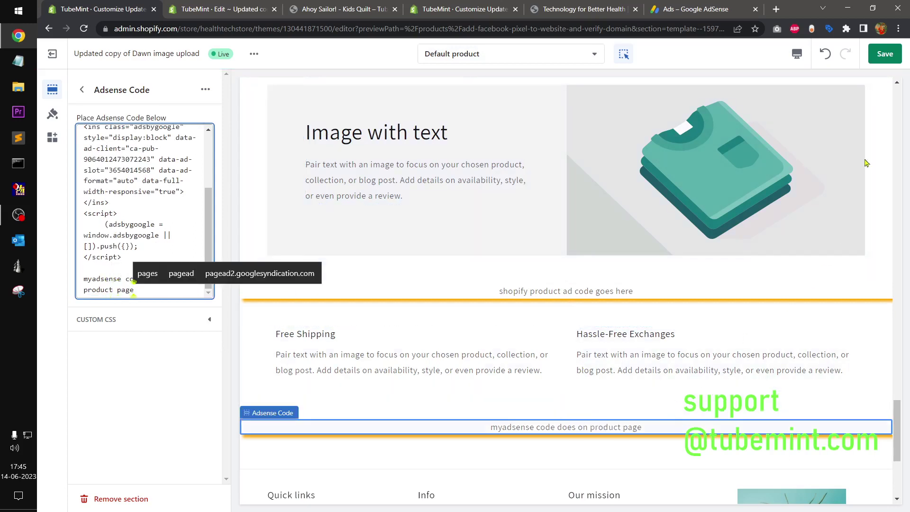
pyautogui.click(885, 55)
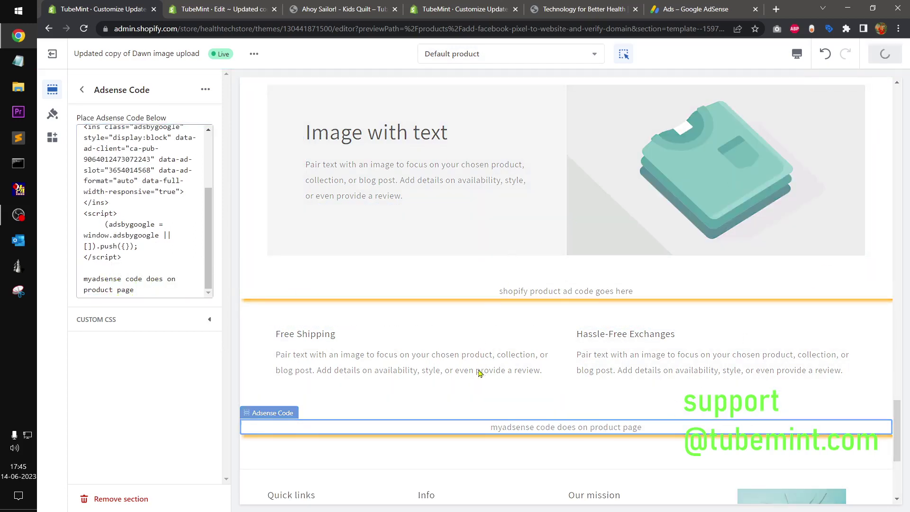
pyautogui.click(81, 89)
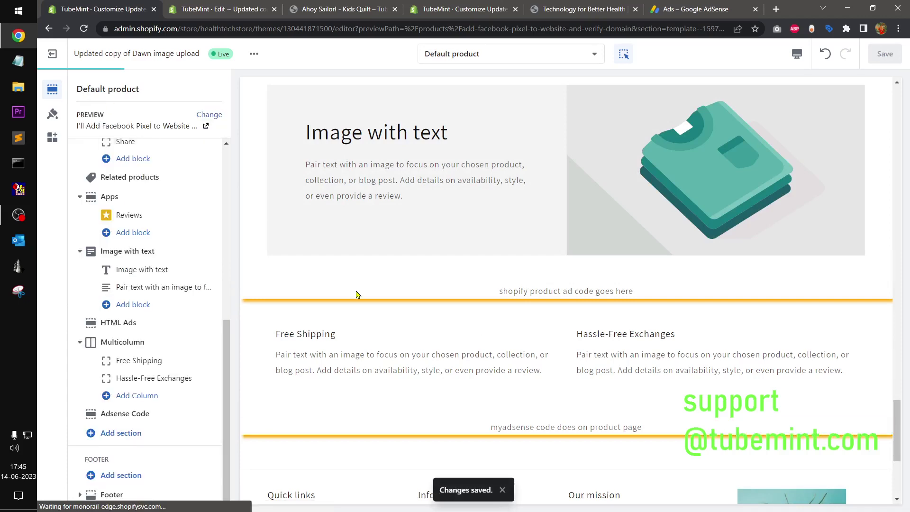
# Switch to the Default page template and add an Adsense Code section
pyautogui.click(445, 54)
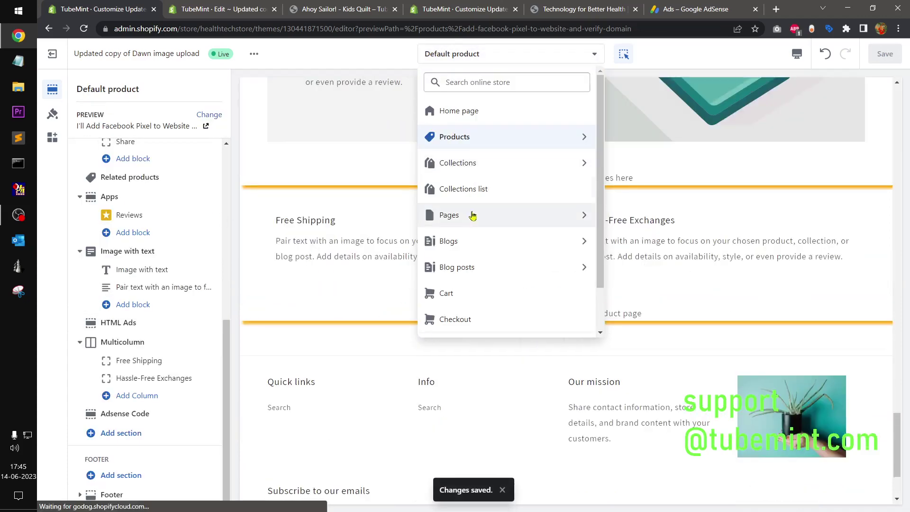
pyautogui.click(471, 216)
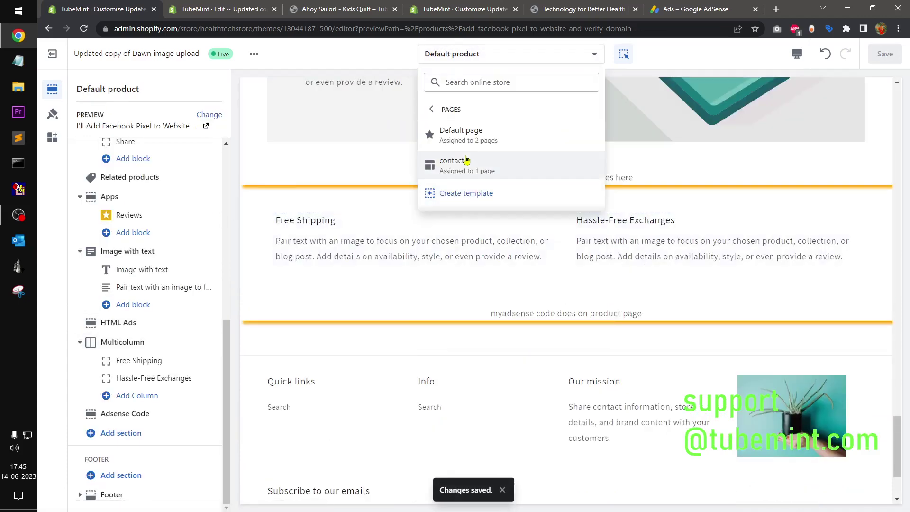
pyautogui.click(467, 133)
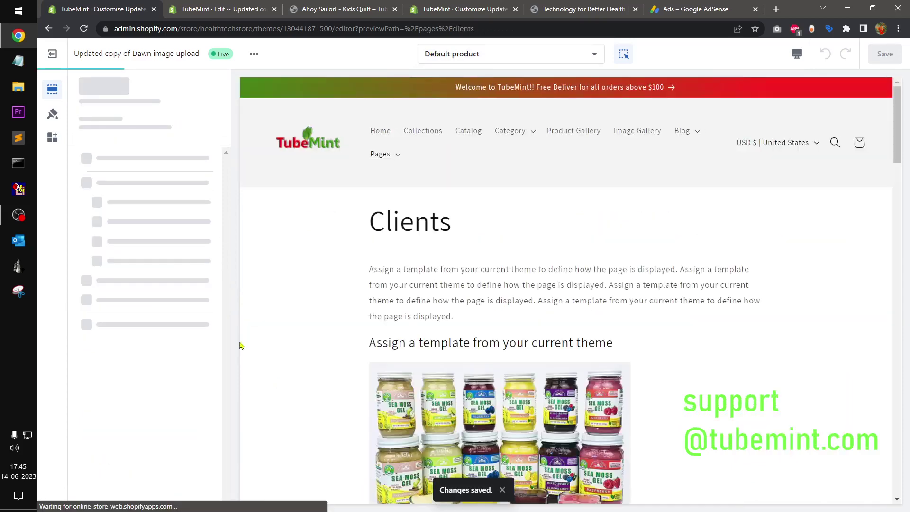
pyautogui.click(126, 292)
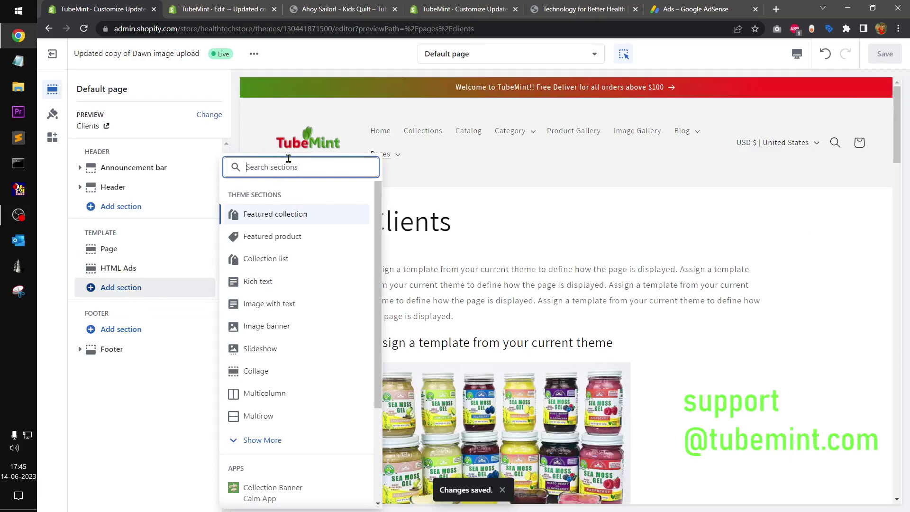
pyautogui.write('adse')
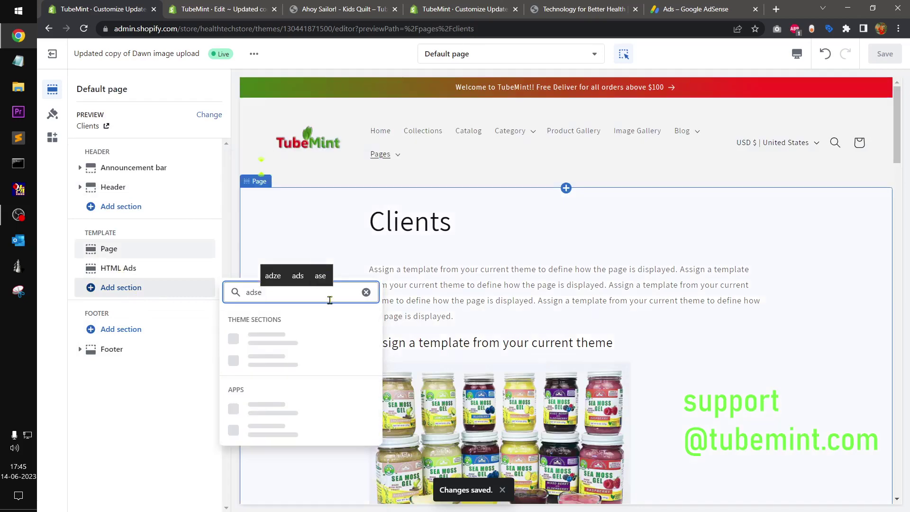
pyautogui.click(260, 339)
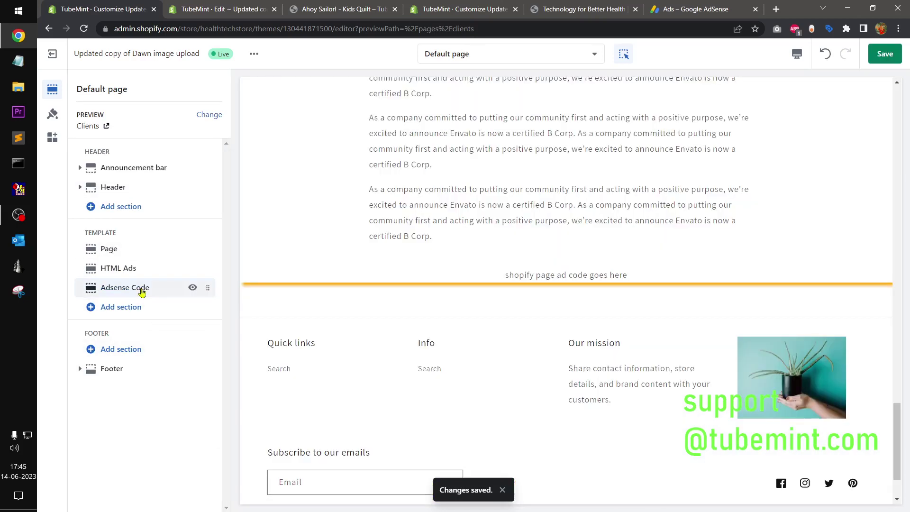
# Paste the ad script, change the note to 'page template', and save
pyautogui.click(124, 288)
pyautogui.click(137, 164)
pyautogui.hotkey('ctrl', 'v')
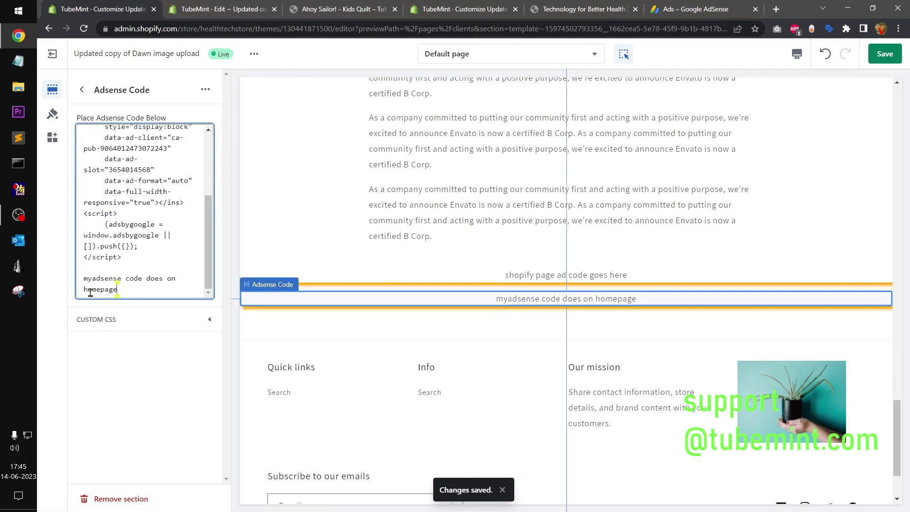
pyautogui.doubleClick(91, 290)
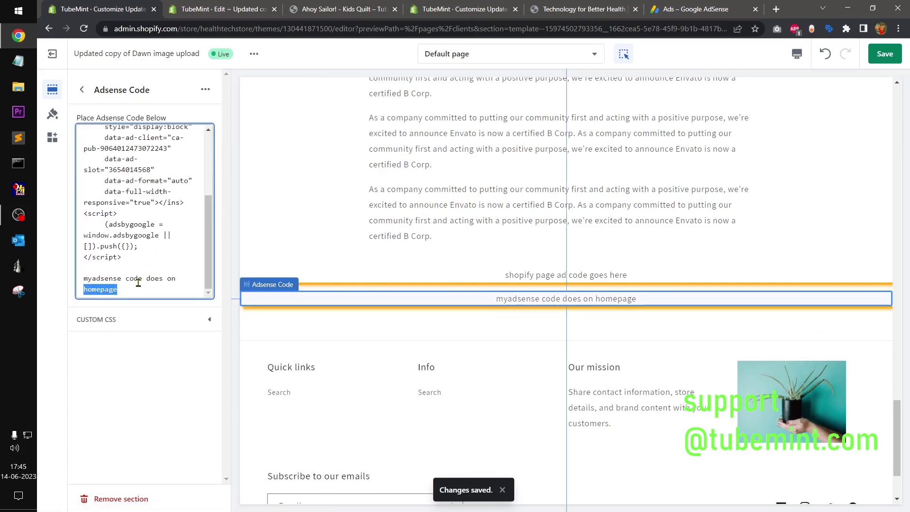
pyautogui.write('temp')
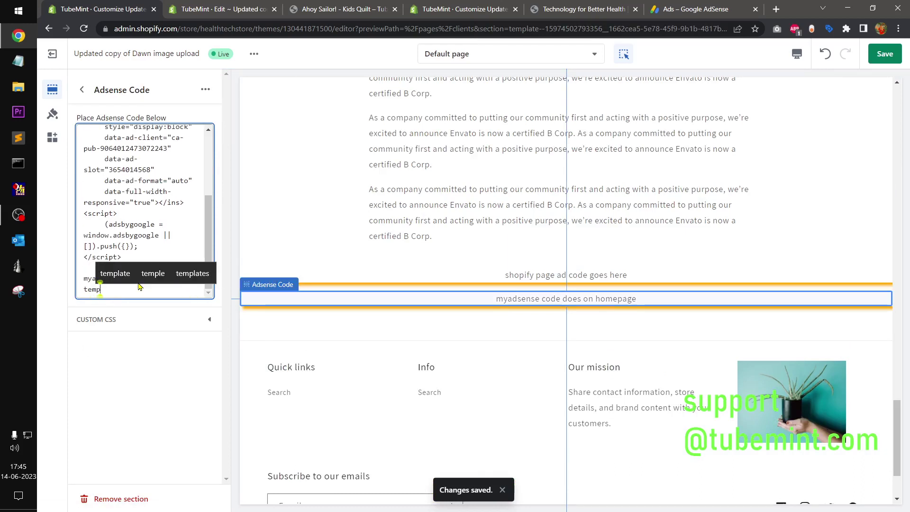
pyautogui.write('late')
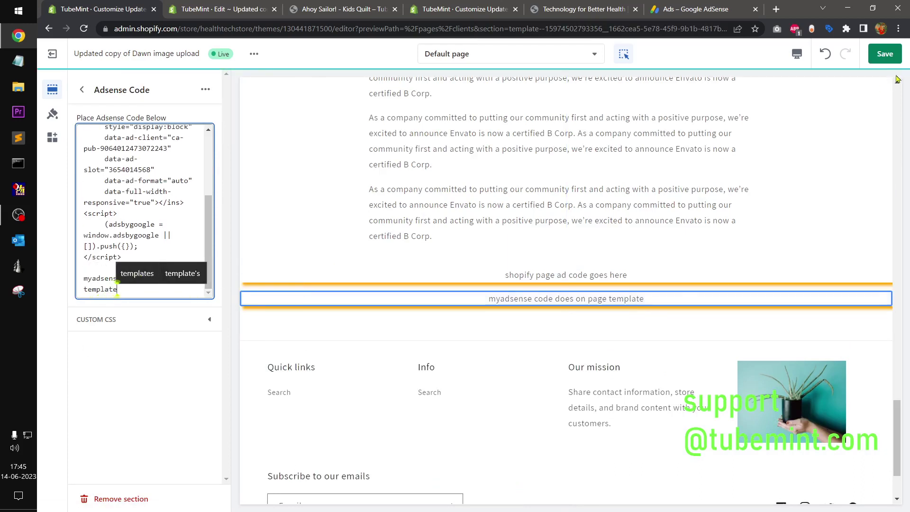
pyautogui.click(886, 61)
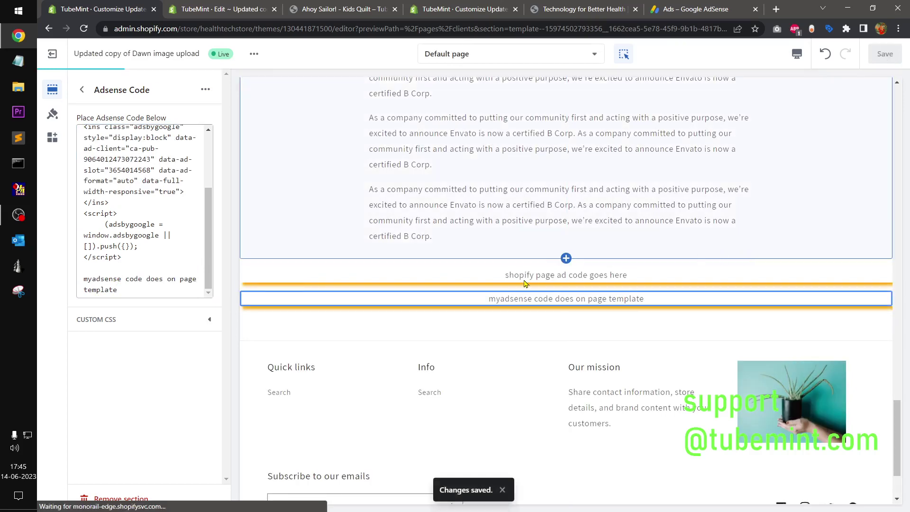
# Switch to the Default blog post template and open its HTML Ads section
pyautogui.moveTo(566, 297)
pyautogui.click(487, 53)
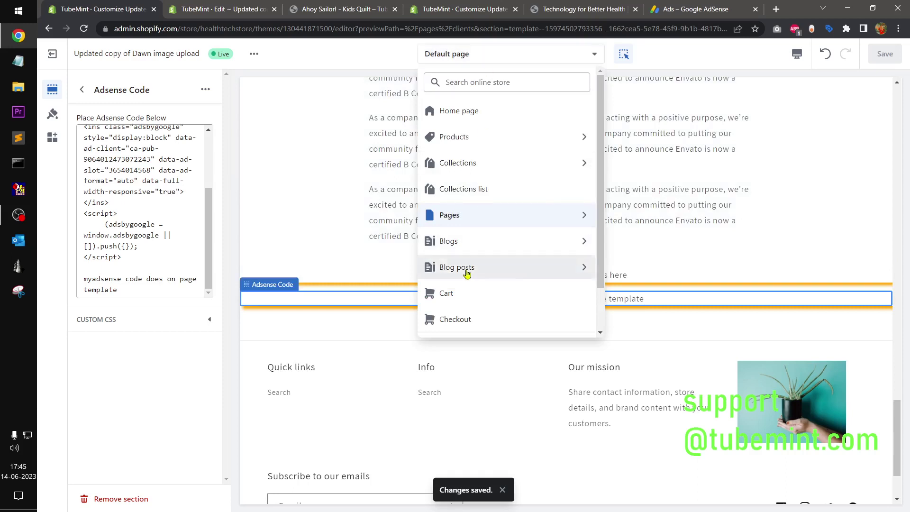
pyautogui.click(466, 267)
pyautogui.click(471, 139)
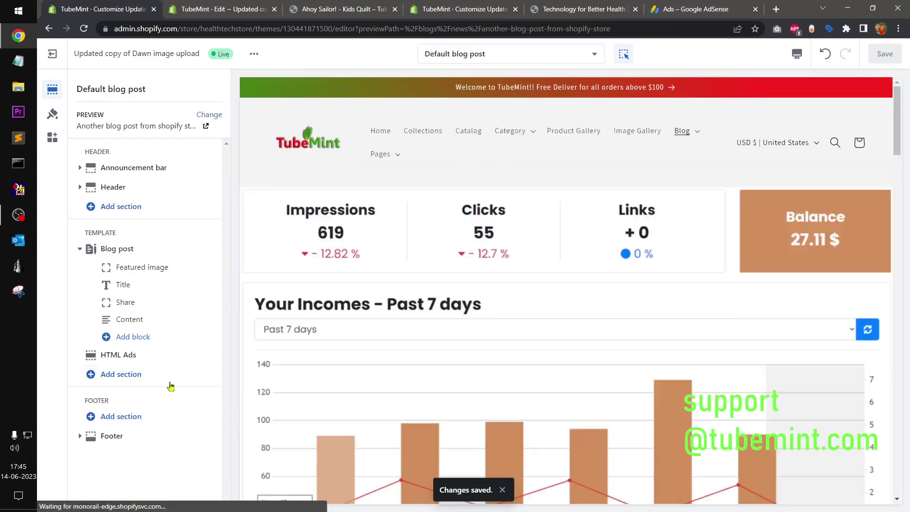
pyautogui.click(128, 353)
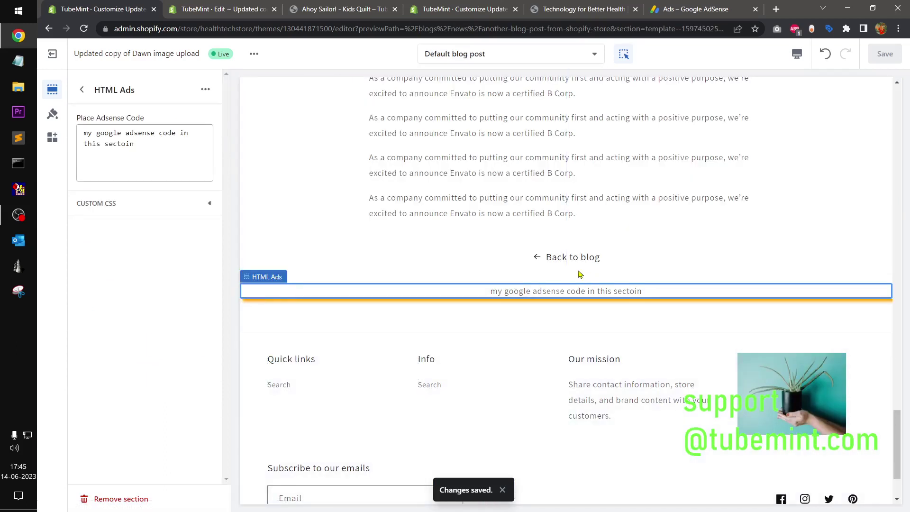
# Replace the HTML Ads placeholder with the AdSense script, save, and close the quilt preview
pyautogui.moveTo(136, 146); pyautogui.dragTo(84, 131)
pyautogui.hotkey('ctrl', 'v')
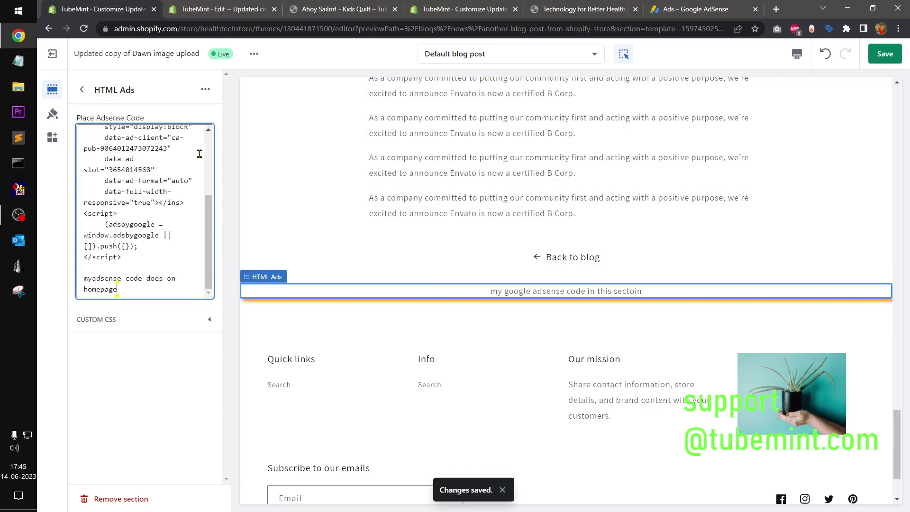
pyautogui.click(875, 58)
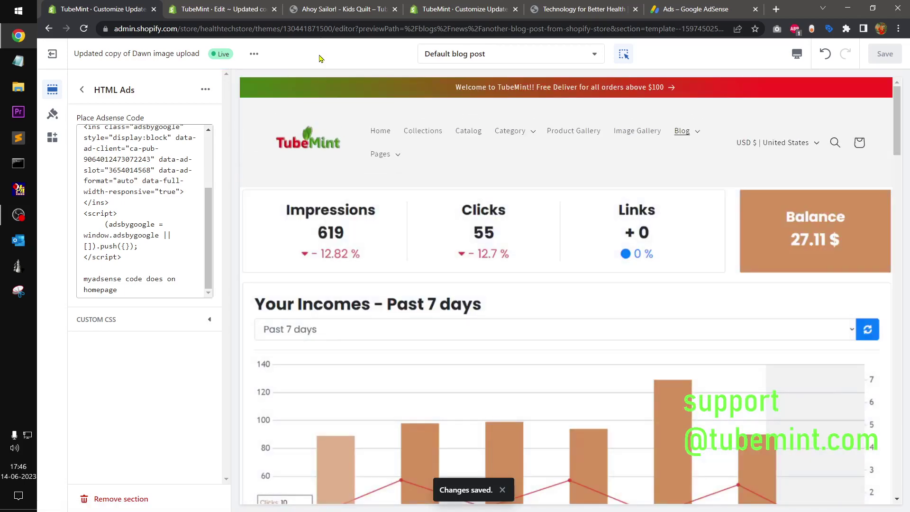
pyautogui.click(83, 92)
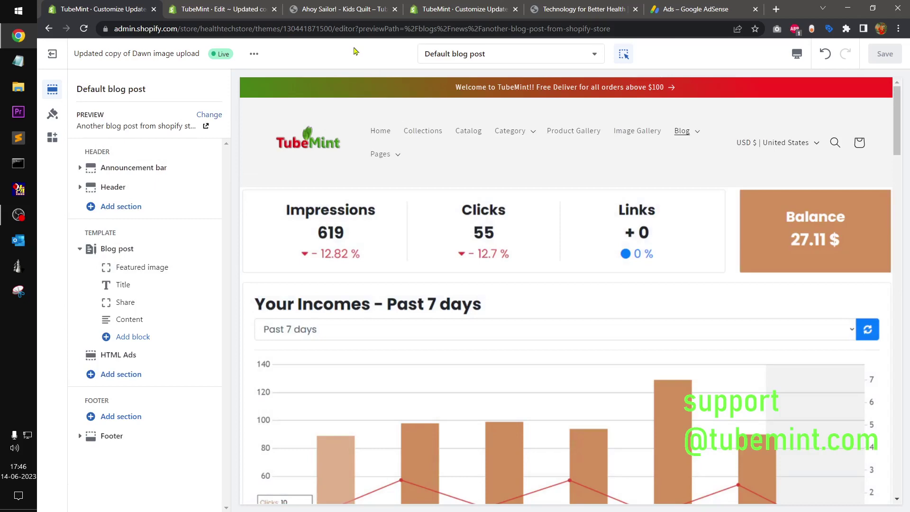
pyautogui.click(349, 6)
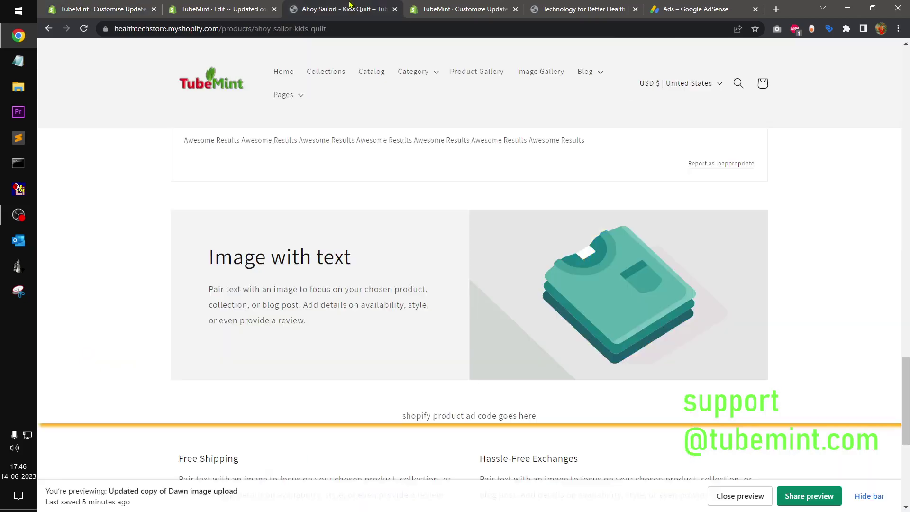
pyautogui.click(395, 9)
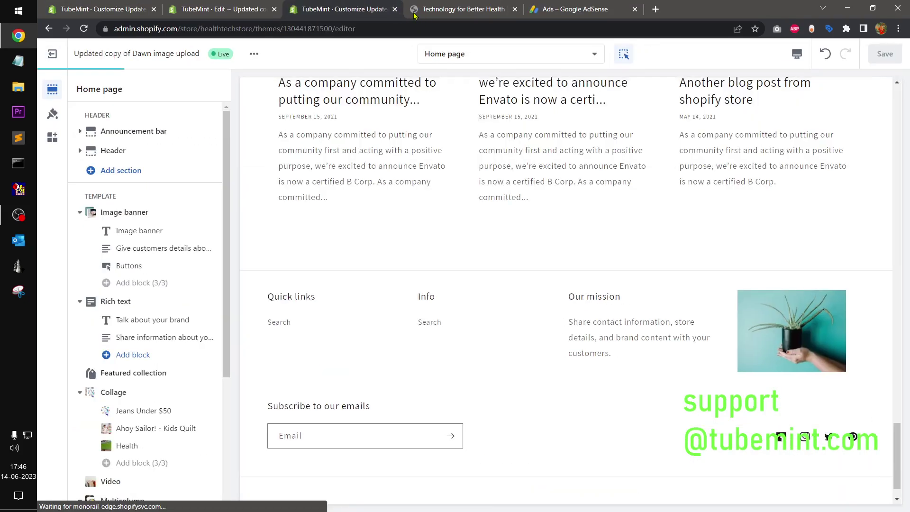